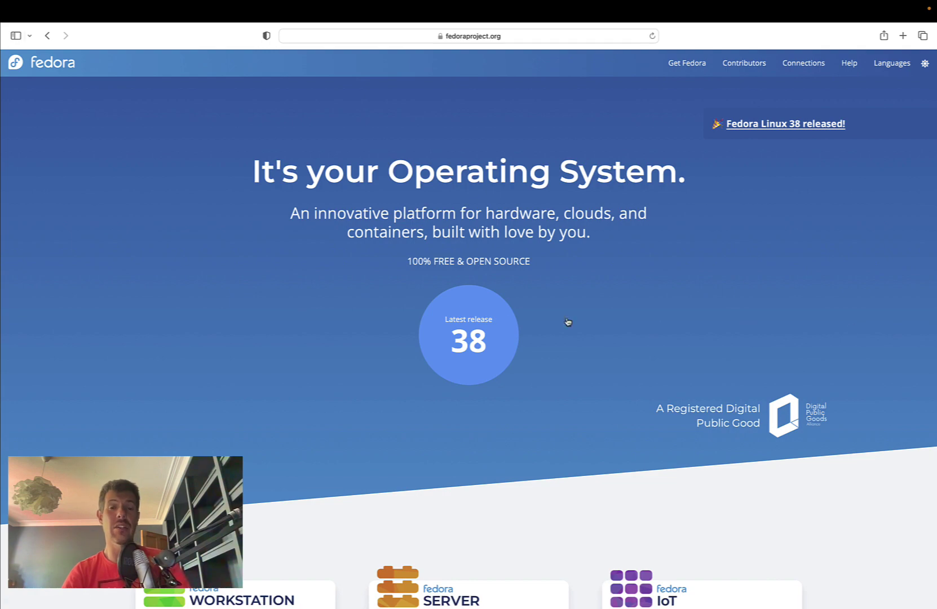
Open the Fedora Workstation 38 download page and scroll through it to the ARM aarch64 Live ISO
{"action": "left_click", "coordinate": [484, 336]}
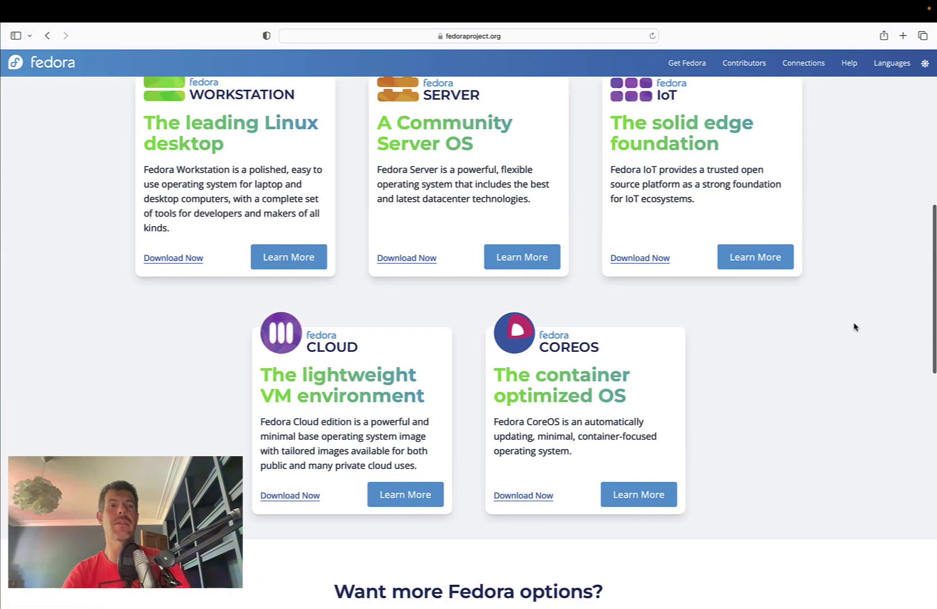
{"action": "scroll", "coordinate": [854, 327], "scroll_direction": "up", "scroll_amount": 2}
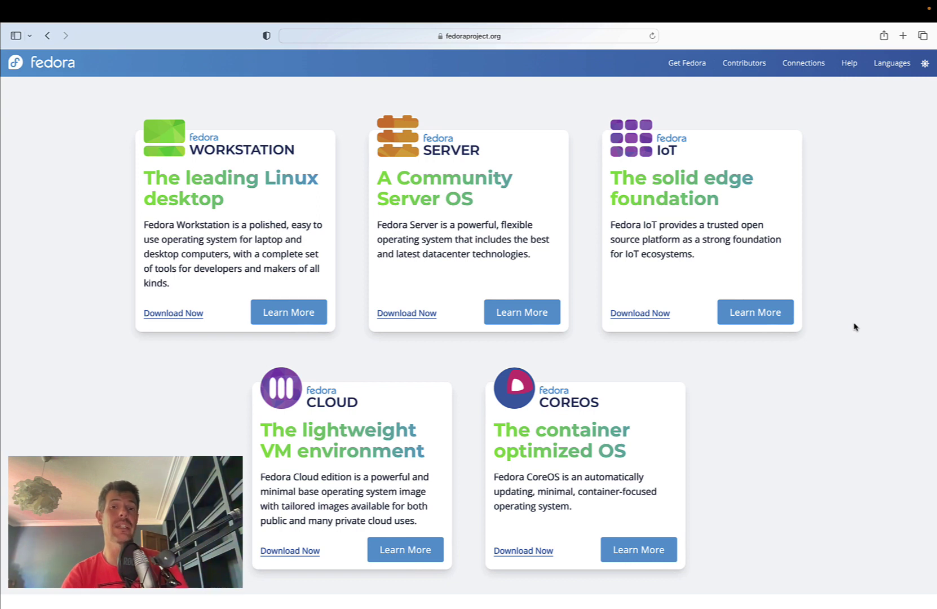
{"action": "left_click", "coordinate": [182, 313]}
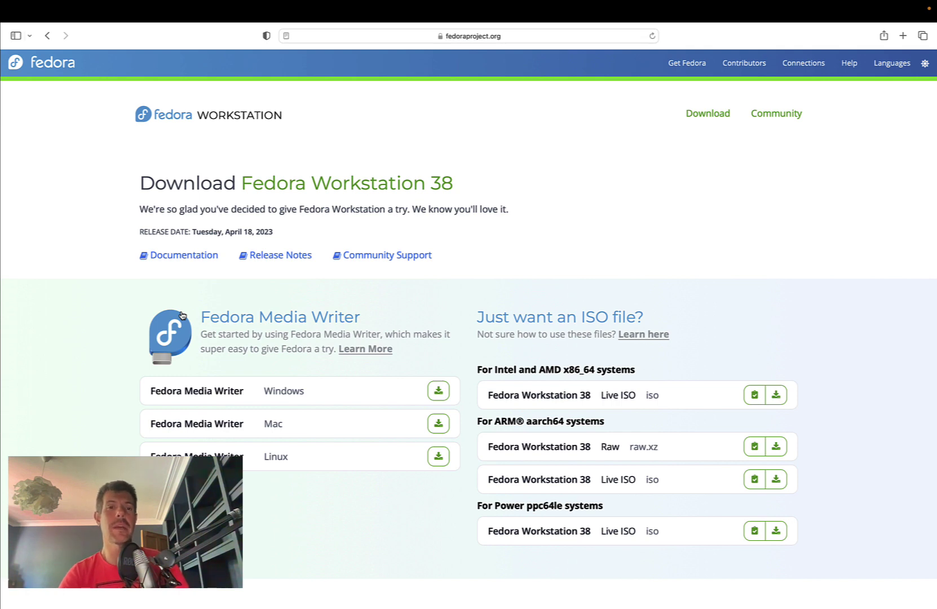
{"action": "scroll", "coordinate": [182, 314], "scroll_direction": "down", "scroll_amount": 3}
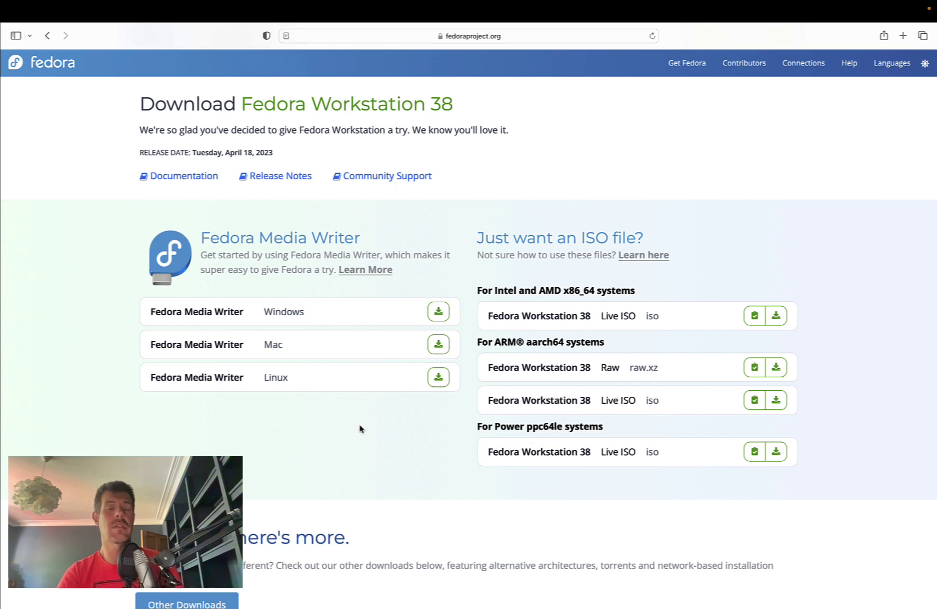
{"action": "scroll", "coordinate": [360, 429], "scroll_direction": "down", "scroll_amount": 5}
{"action": "scroll", "coordinate": [359, 429], "scroll_direction": "down", "scroll_amount": 7}
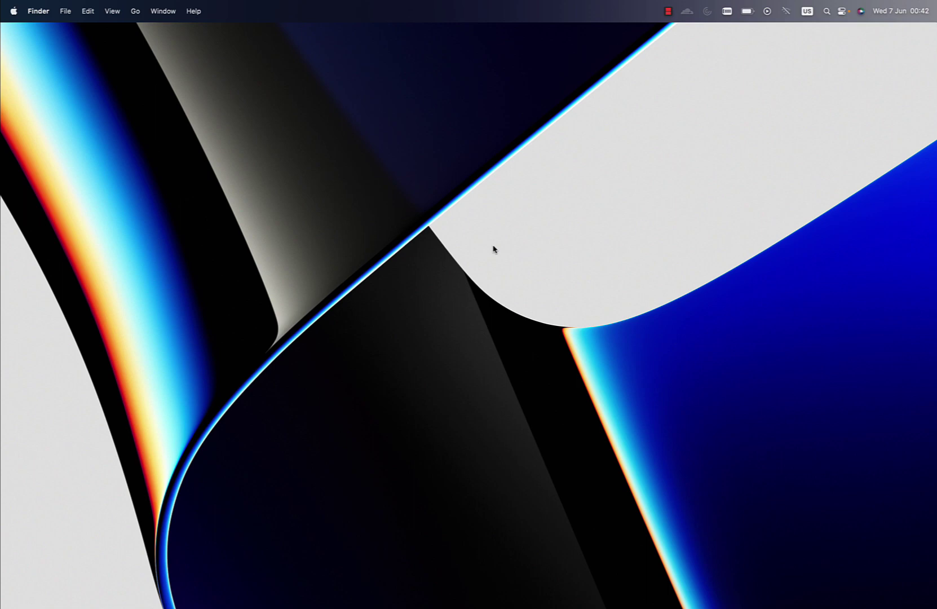
Launch VMware Fusion (not the Tech Preview) through Spotlight
{"action": "key", "text": "super+space"}
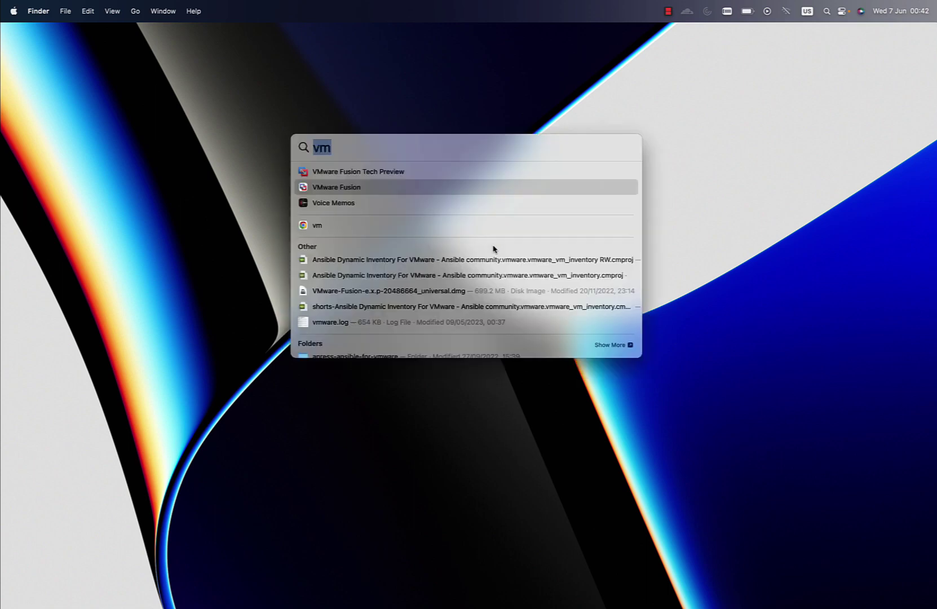
{"action": "key", "text": "BackSpace"}
{"action": "type", "text": "vmw"}
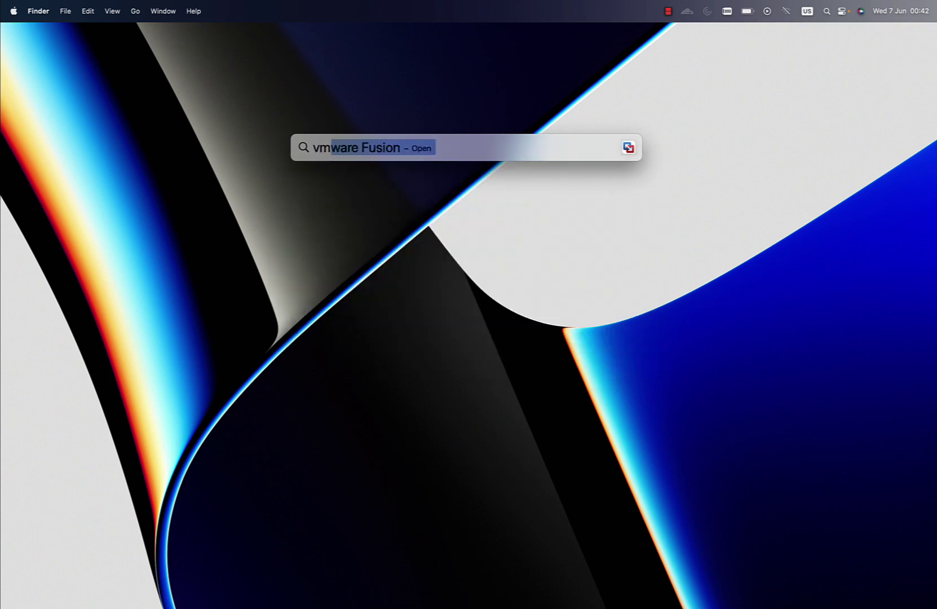
{"action": "type", "text": "are"}
{"action": "key", "text": "Down"}
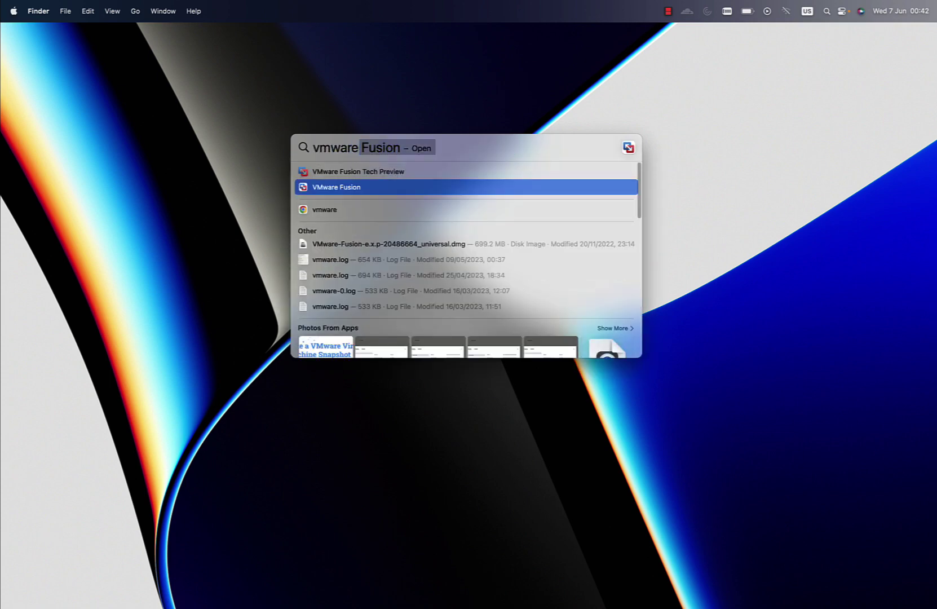
{"action": "key", "text": "Return"}
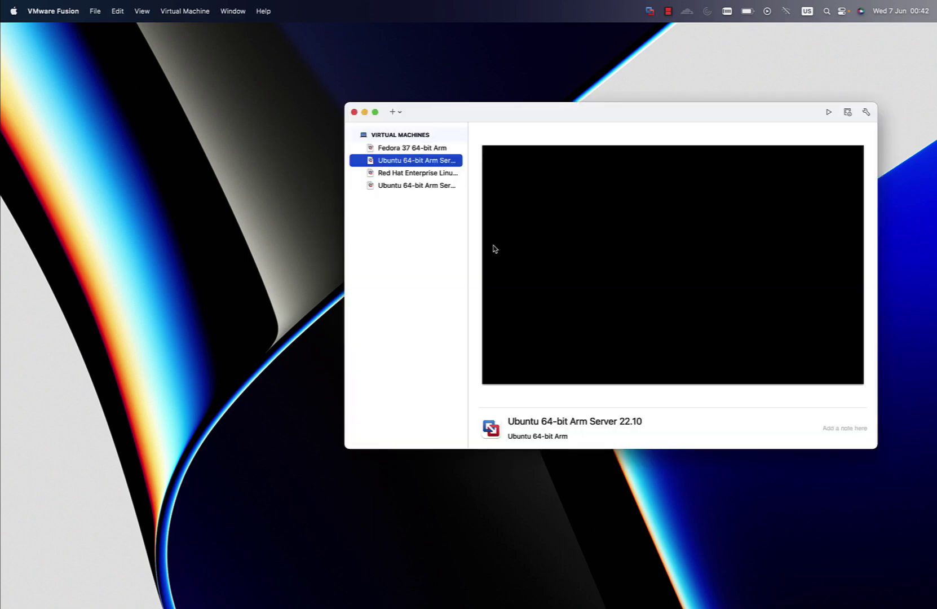
Move the virtual machine library toward the centre, then view and close About VMware Fusion
{"action": "left_click_drag", "start_coordinate": [471, 117], "coordinate": [361, 152]}
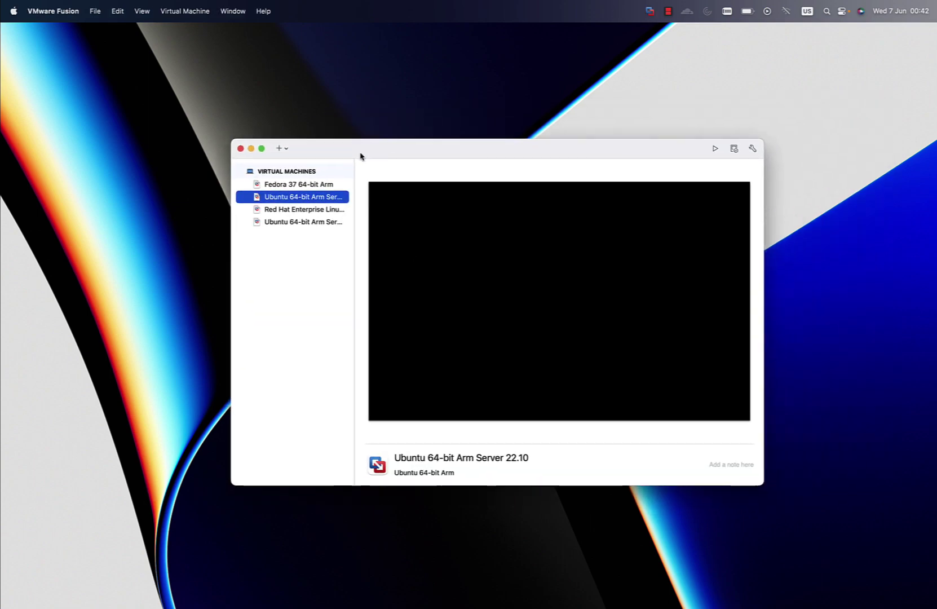
{"action": "left_click", "coordinate": [70, 13]}
{"action": "left_click", "coordinate": [77, 32]}
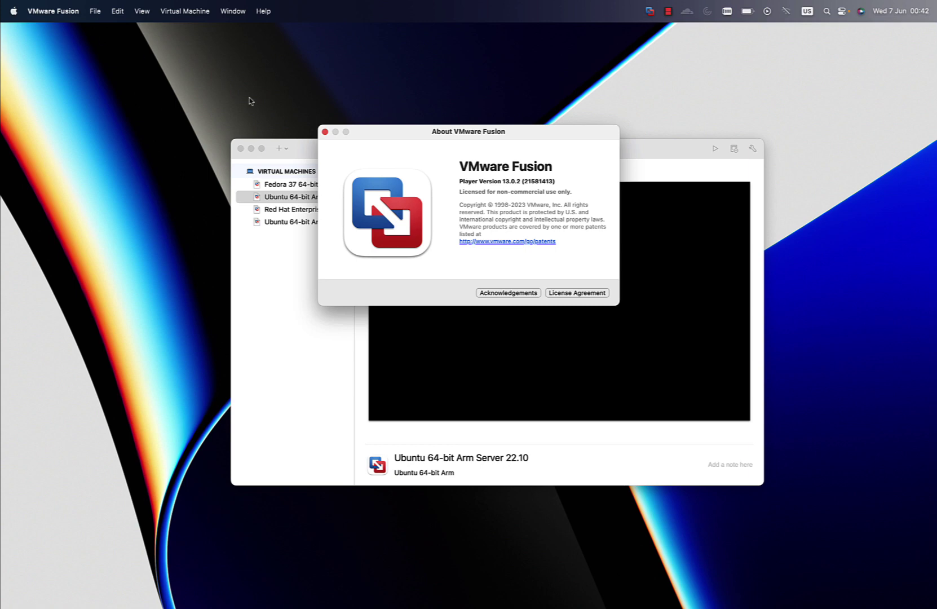
{"action": "left_click", "coordinate": [325, 132]}
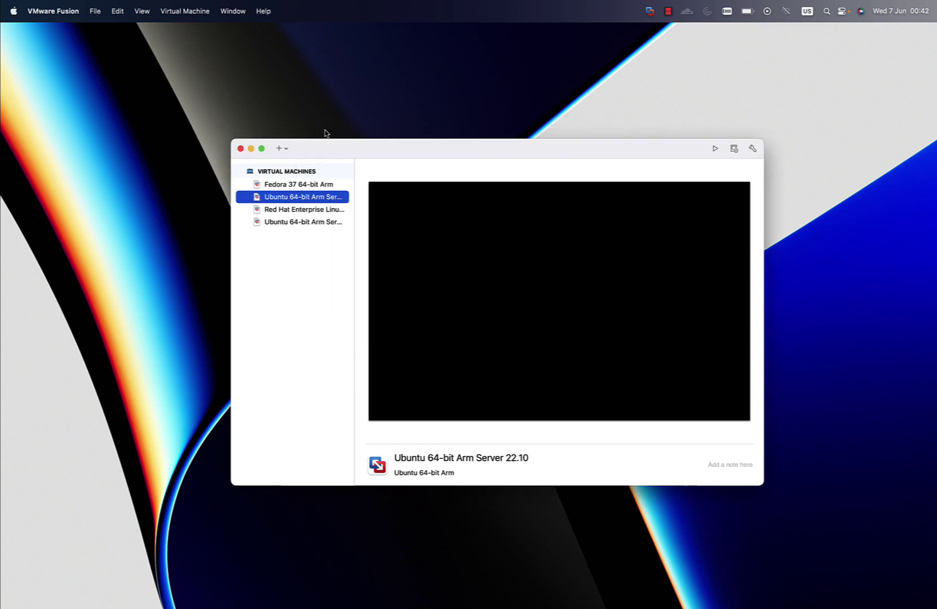
Start a new VM using the Fedora-Workstation-Live-aarch64-38-1.6.iso disc image from the iso folder
{"action": "left_click", "coordinate": [285, 149]}
{"action": "left_click", "coordinate": [289, 163]}
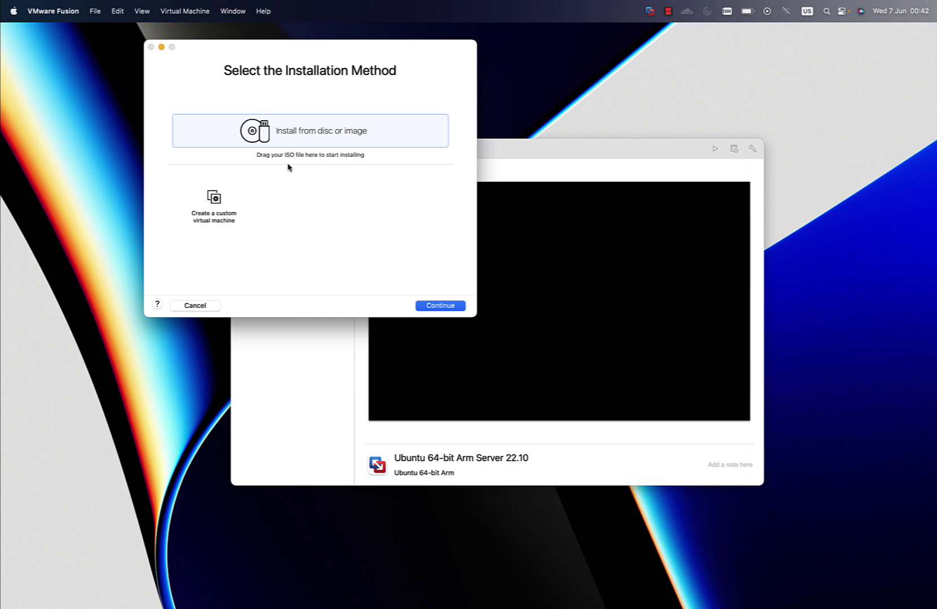
{"action": "left_click", "coordinate": [432, 306]}
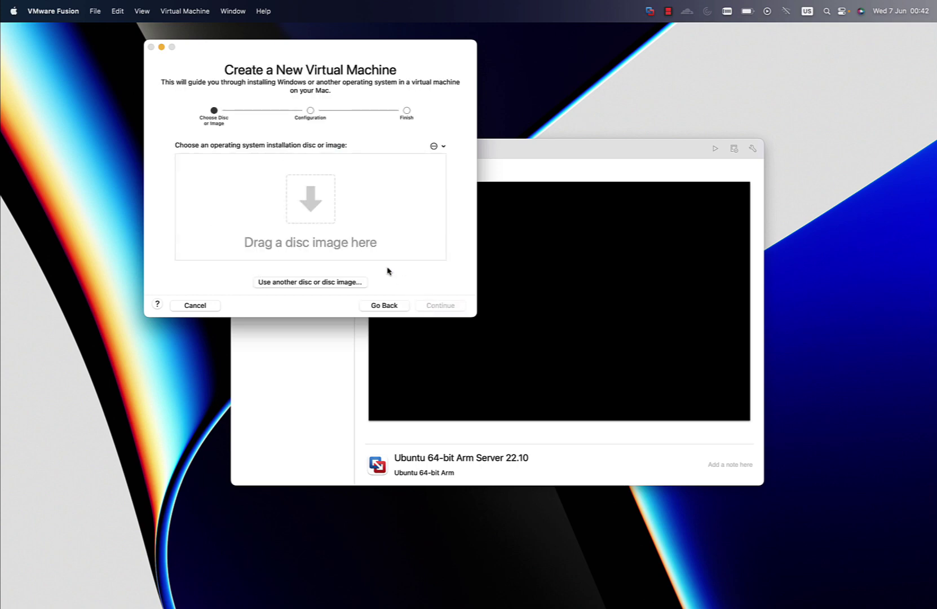
{"action": "left_click", "coordinate": [340, 281]}
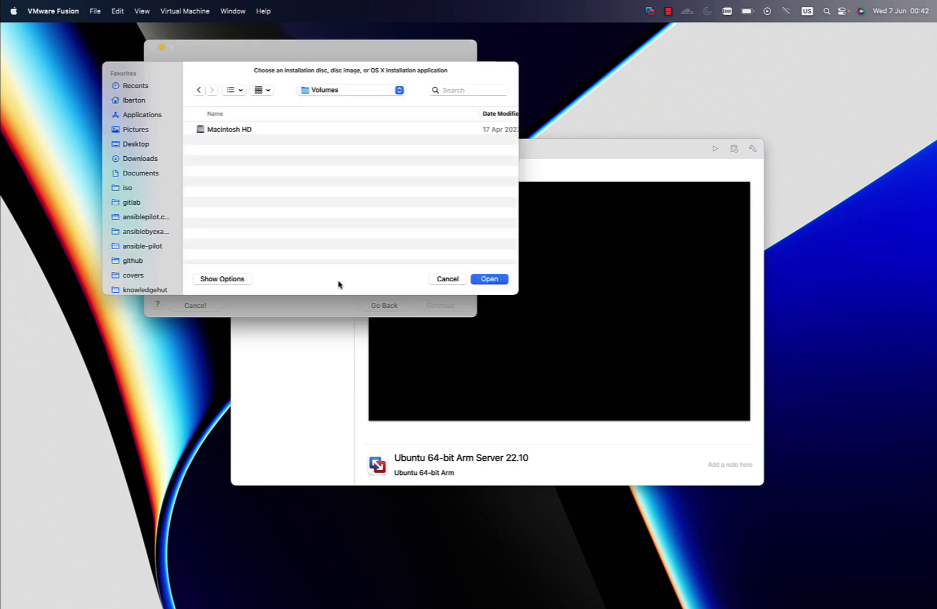
{"action": "left_click", "coordinate": [148, 188]}
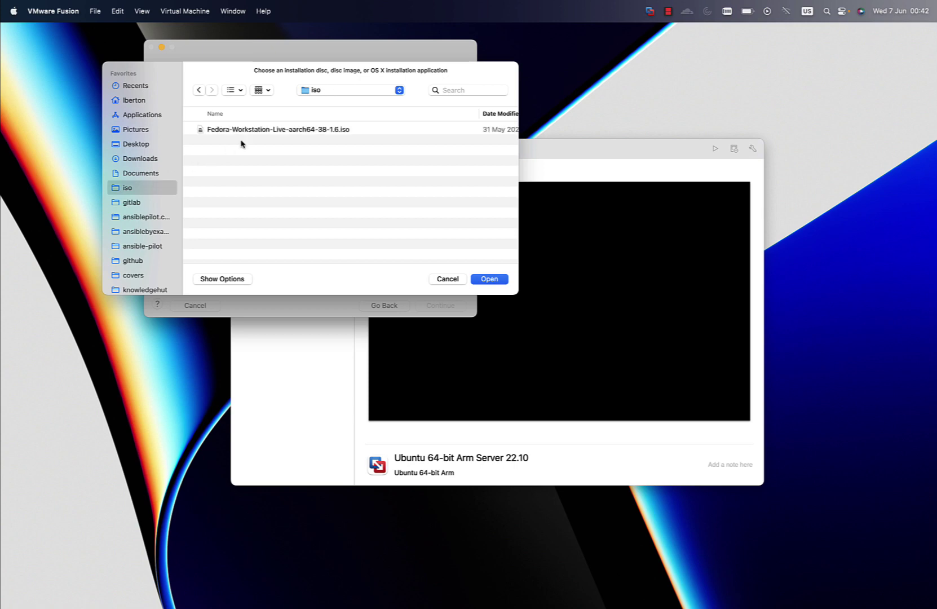
{"action": "left_click", "coordinate": [257, 134]}
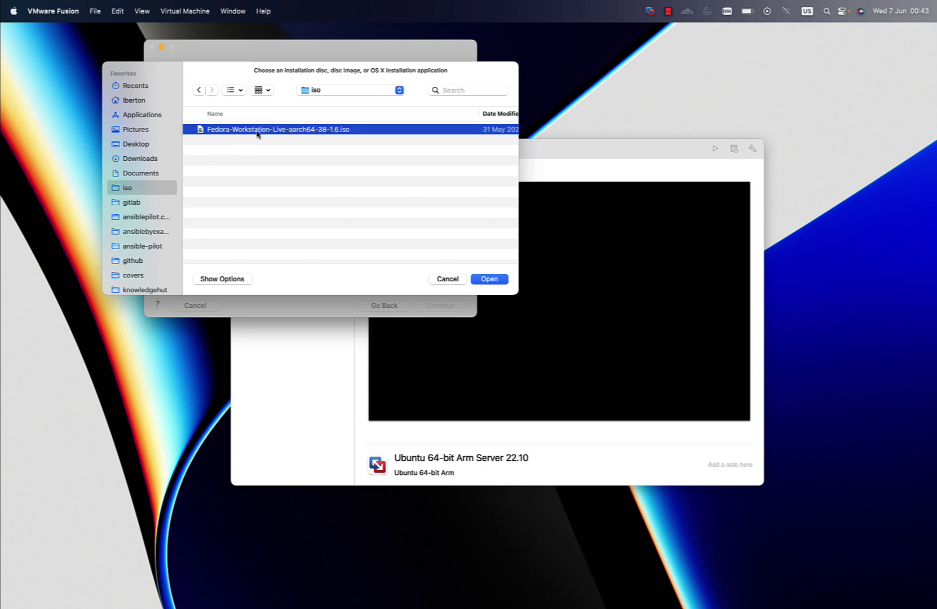
{"action": "key", "text": "Return"}
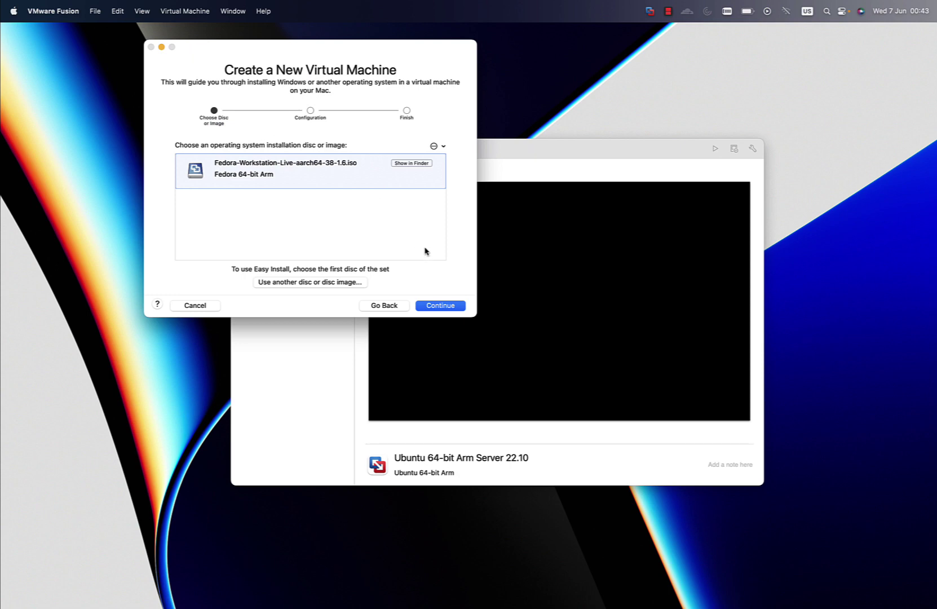
{"action": "left_click", "coordinate": [440, 307]}
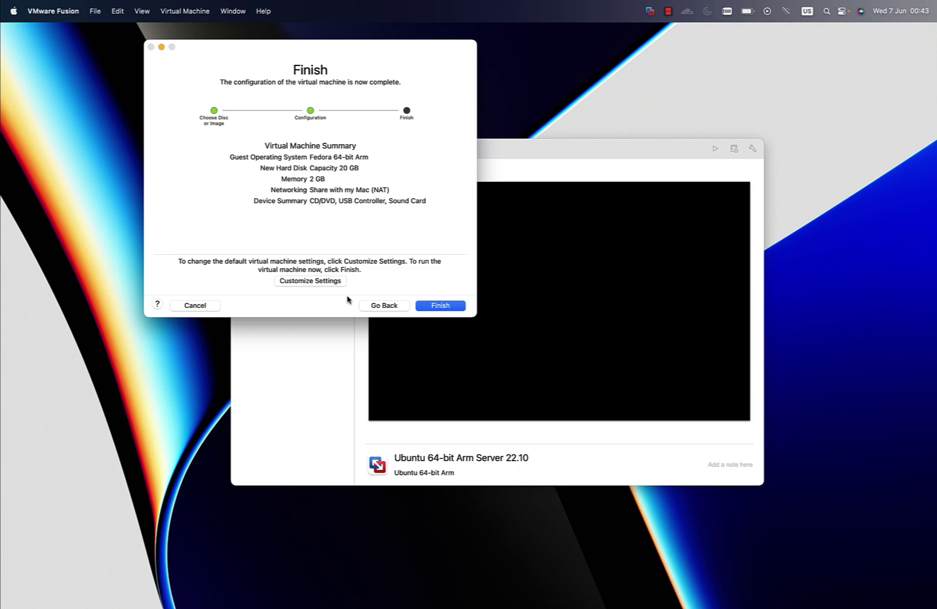
Choose Customize Settings and save the VM as 'Fedora 38 64-bit Arm'
{"action": "left_click", "coordinate": [313, 286]}
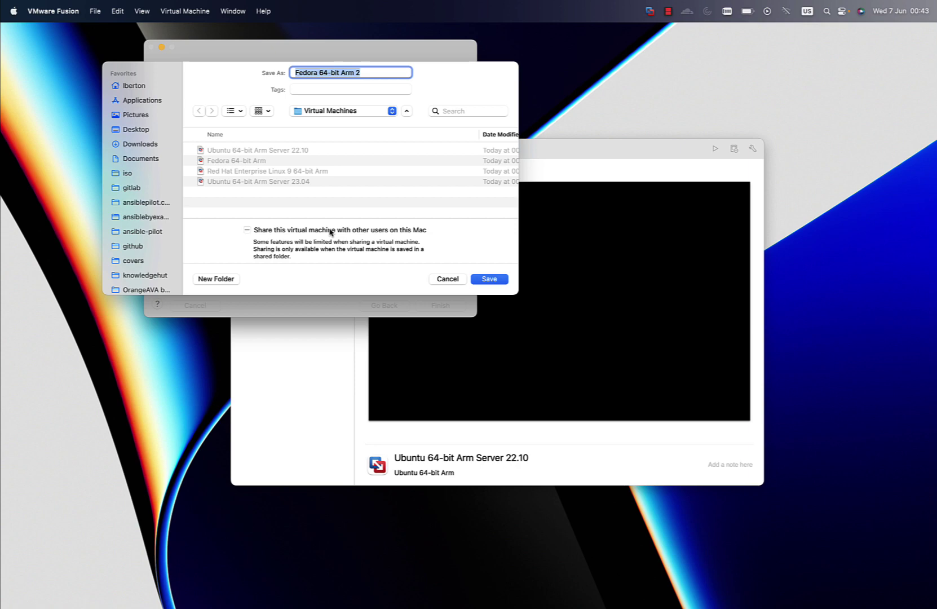
{"action": "key", "text": "Left"}
{"action": "key", "text": "Right"}
{"action": "key", "text": "Right"}
{"action": "key", "text": "Right"}
{"action": "key", "text": "Right"}
{"action": "key", "text": "Right"}
{"action": "key", "text": "Right"}
{"action": "key", "text": "Right"}
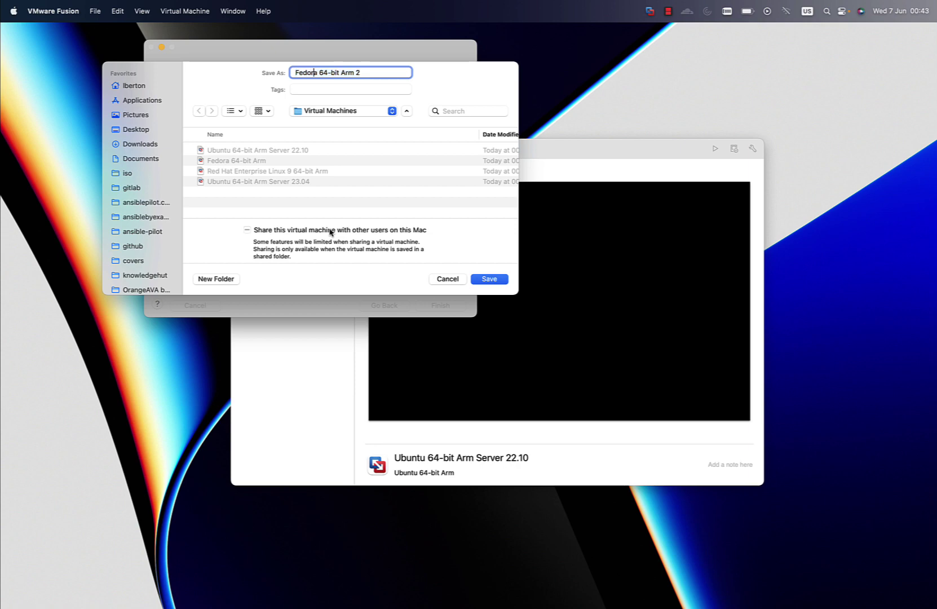
{"action": "type", "text": "38"}
{"action": "key", "text": "BackSpace"}
{"action": "key", "text": "BackSpace"}
{"action": "key", "text": "Return"}
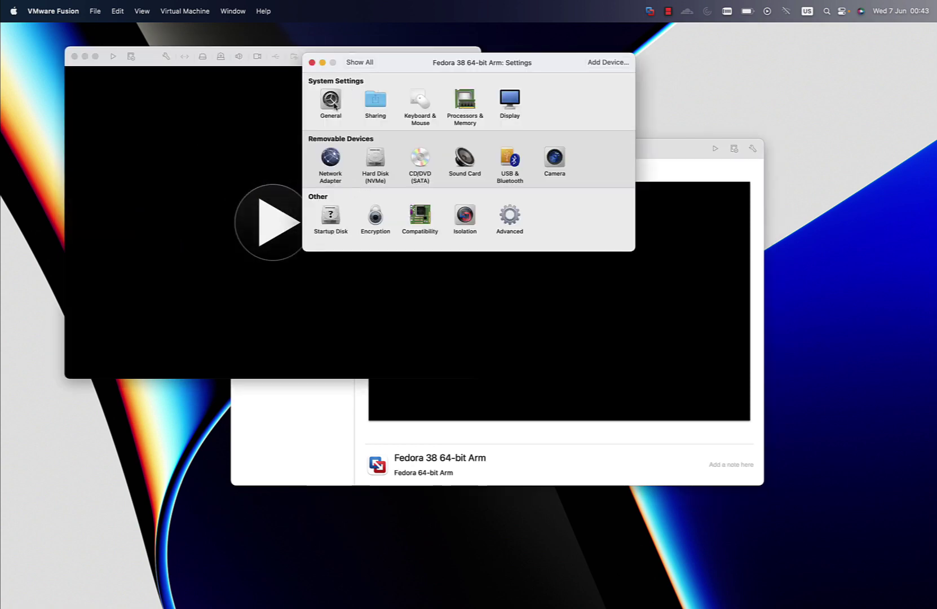
Give the Fedora 38 VM 2 processor cores and close its settings window
{"action": "left_click", "coordinate": [466, 102]}
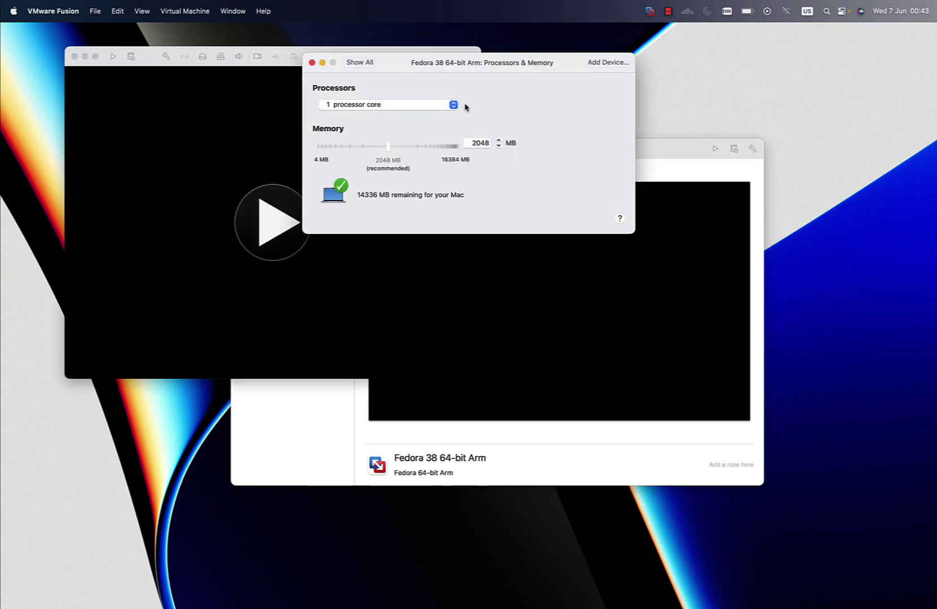
{"action": "left_click", "coordinate": [439, 107]}
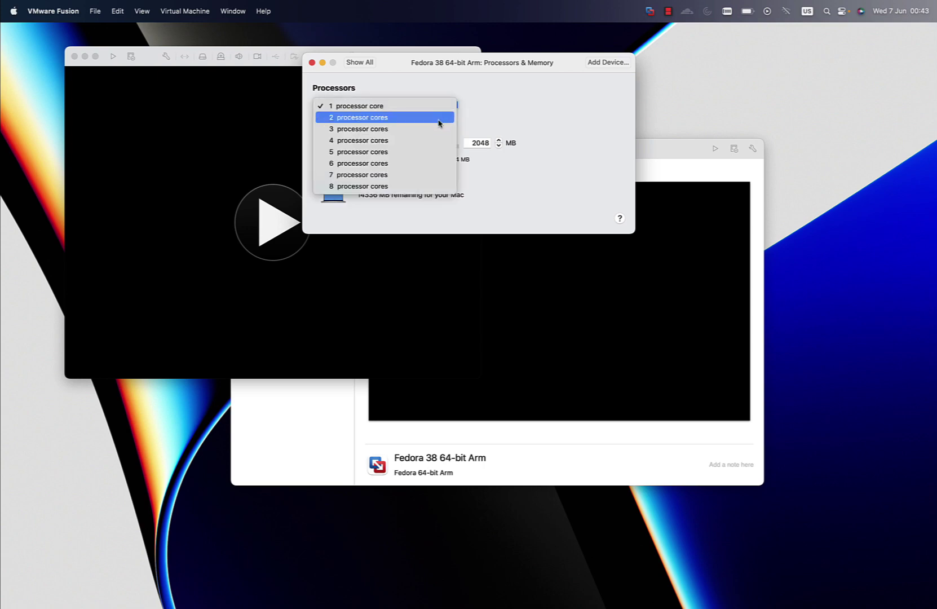
{"action": "left_click", "coordinate": [438, 122]}
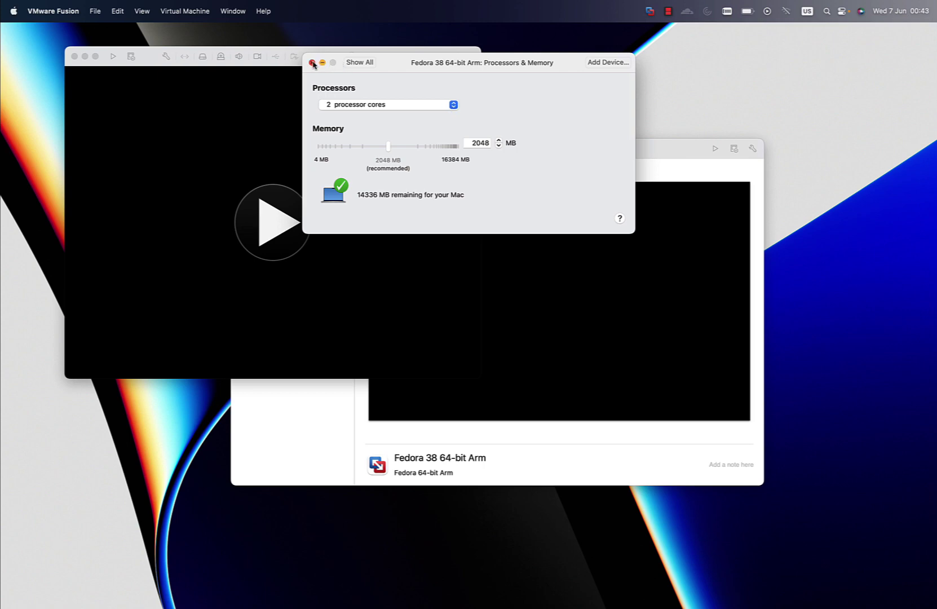
{"action": "left_click", "coordinate": [312, 63]}
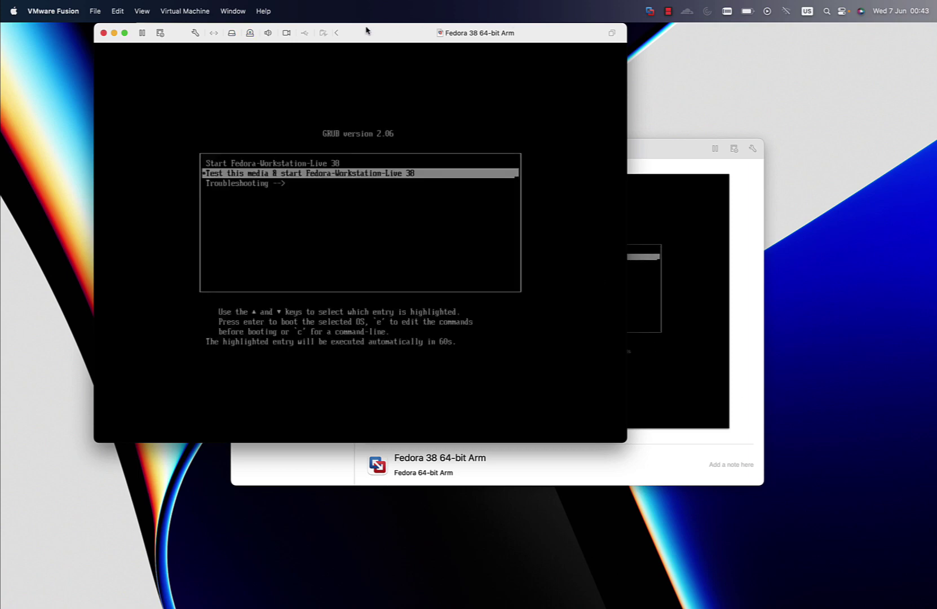
Enlarge and reposition the Fedora 38 VM window so it fills most of the screen
{"action": "double_click", "coordinate": [369, 34]}
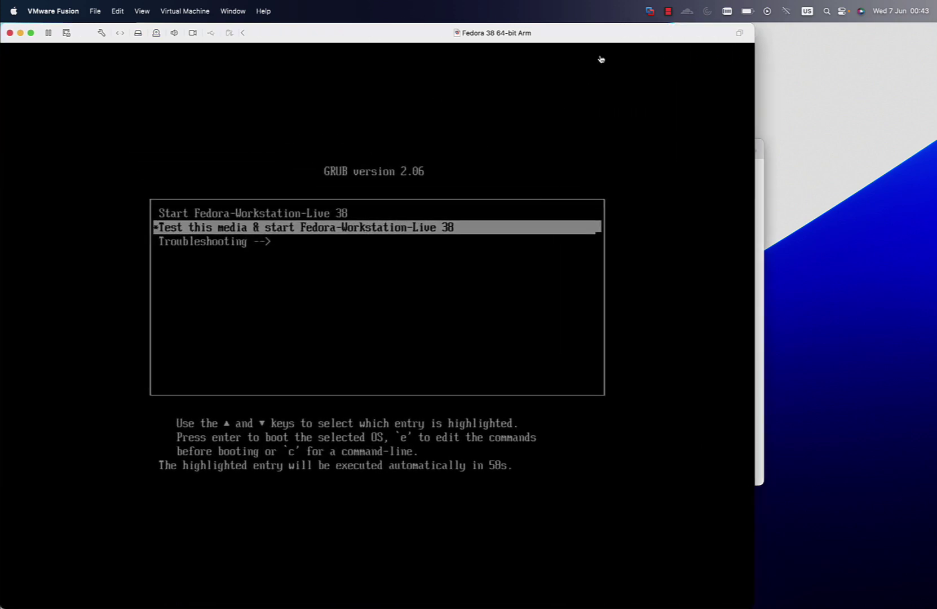
{"action": "left_click_drag", "start_coordinate": [619, 27], "coordinate": [710, 27]}
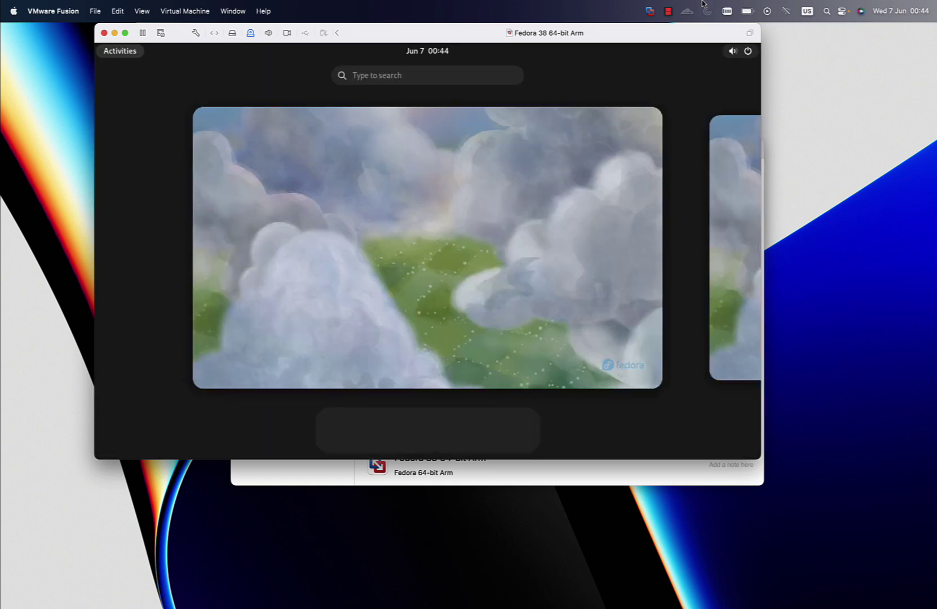
{"action": "double_click", "coordinate": [642, 38]}
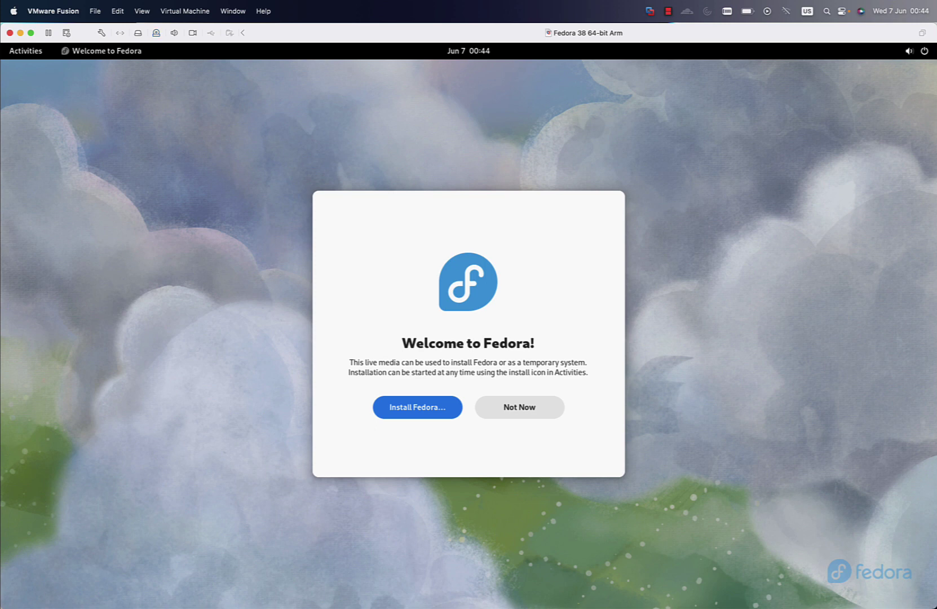
Start Install Fedora and continue with English (United States) as the language
{"action": "left_click", "coordinate": [422, 411]}
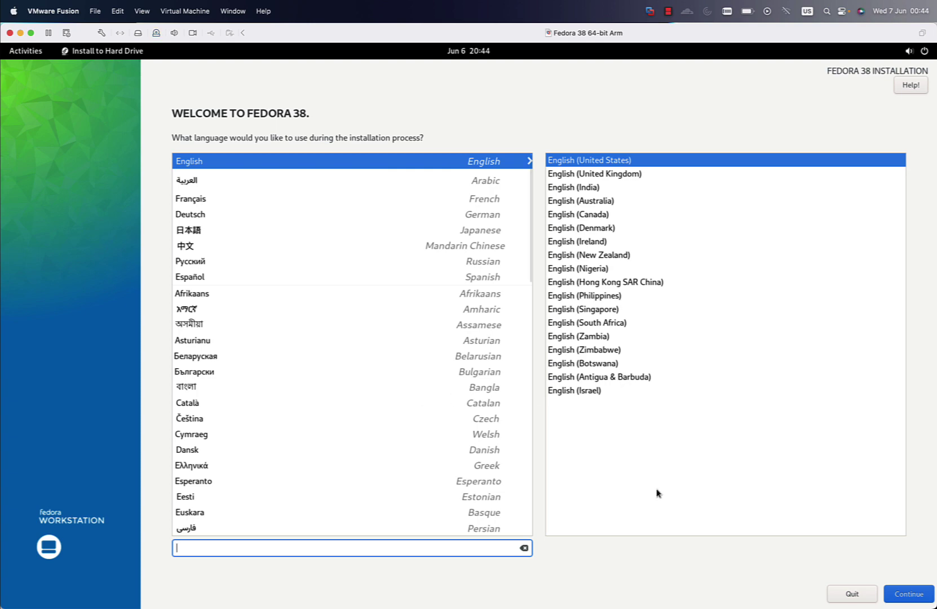
{"action": "left_click", "coordinate": [905, 592]}
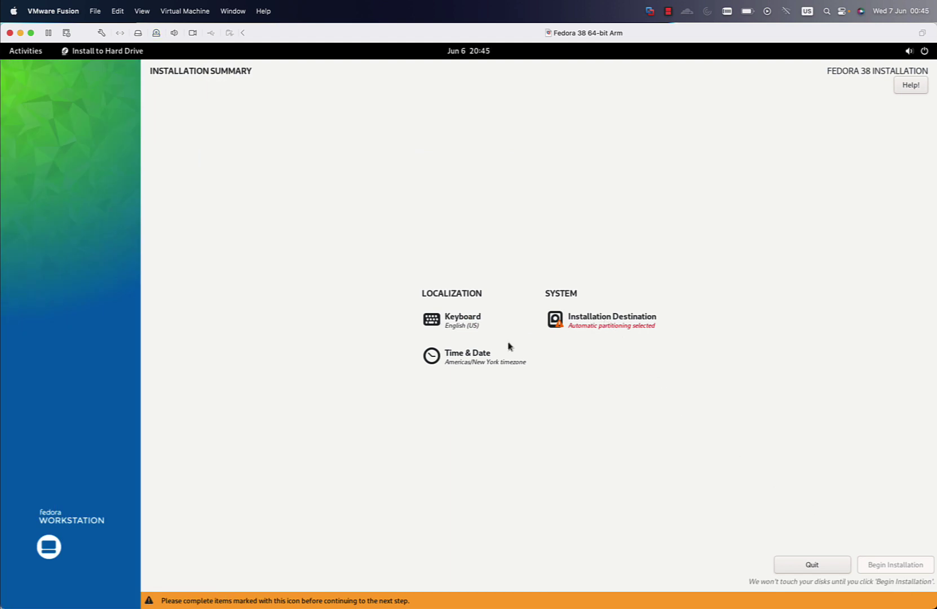
Set the installer's time zone to Region Etc, City Universal, and confirm
{"action": "left_click", "coordinate": [480, 357]}
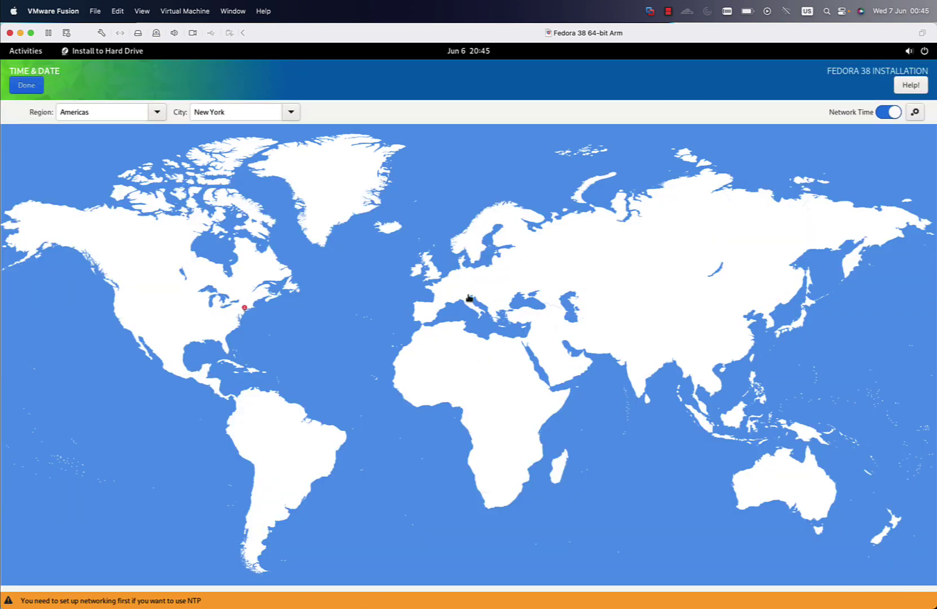
{"action": "left_click", "coordinate": [157, 115]}
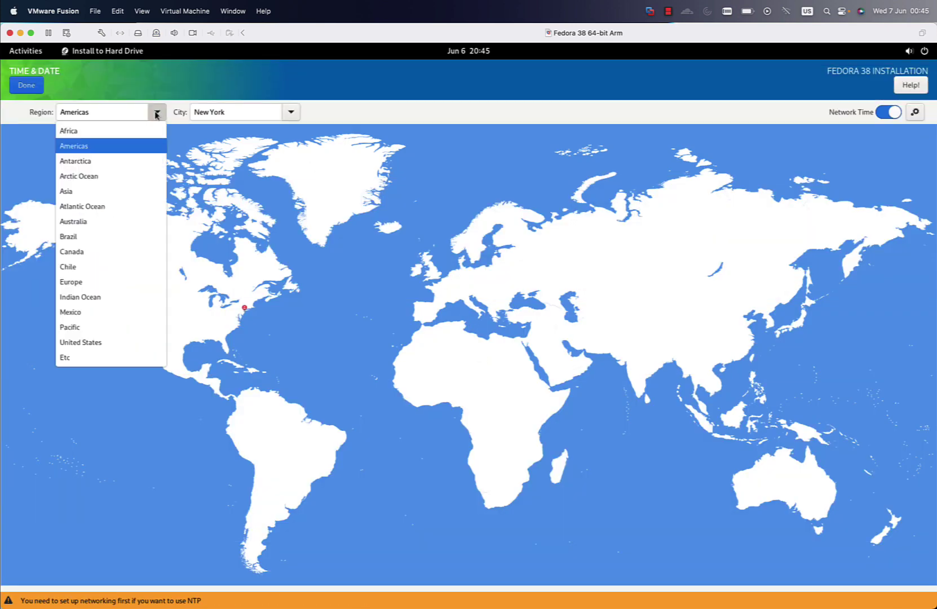
{"action": "left_click", "coordinate": [237, 120]}
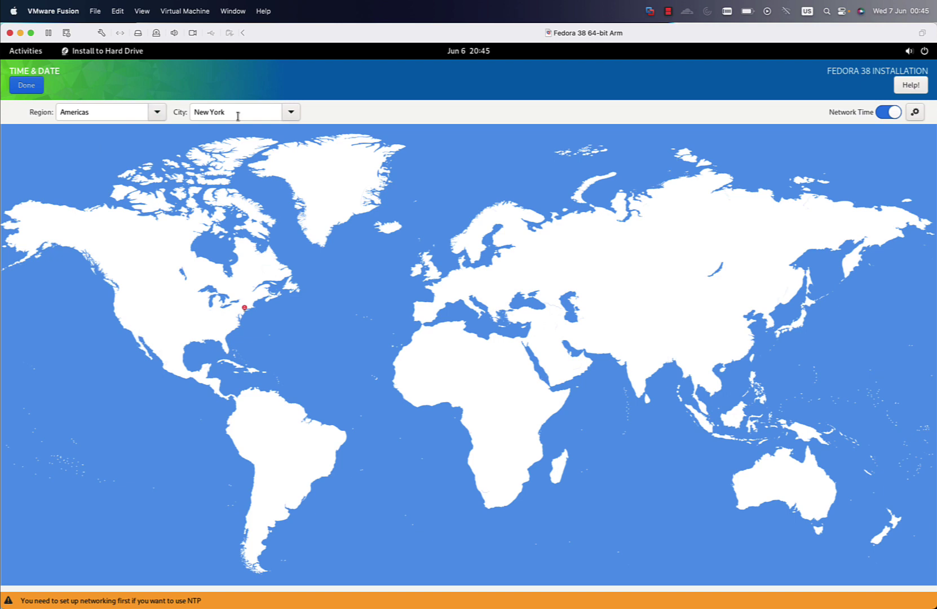
{"action": "left_click", "coordinate": [290, 112]}
{"action": "left_click", "coordinate": [319, 118]}
{"action": "left_click", "coordinate": [151, 114]}
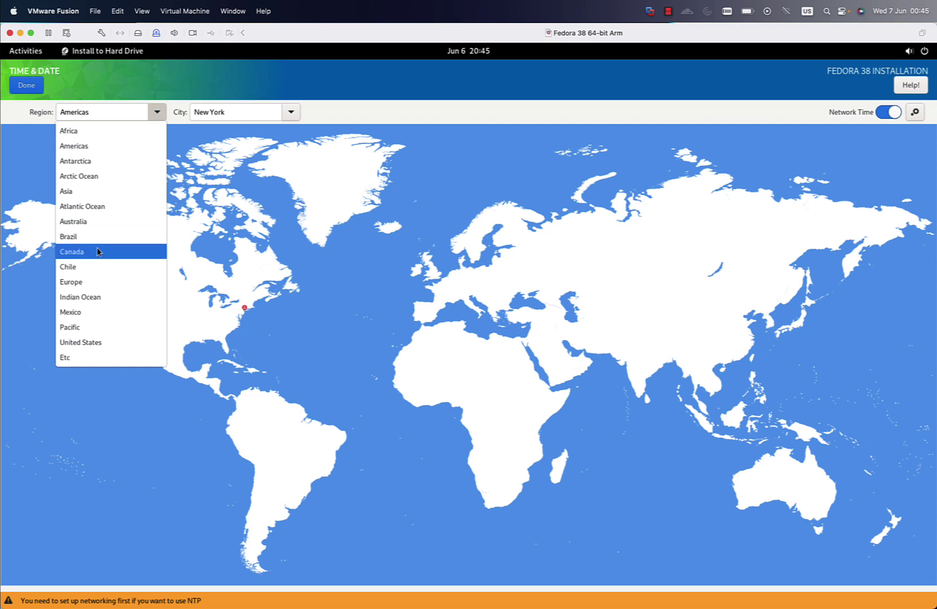
{"action": "left_click", "coordinate": [96, 358]}
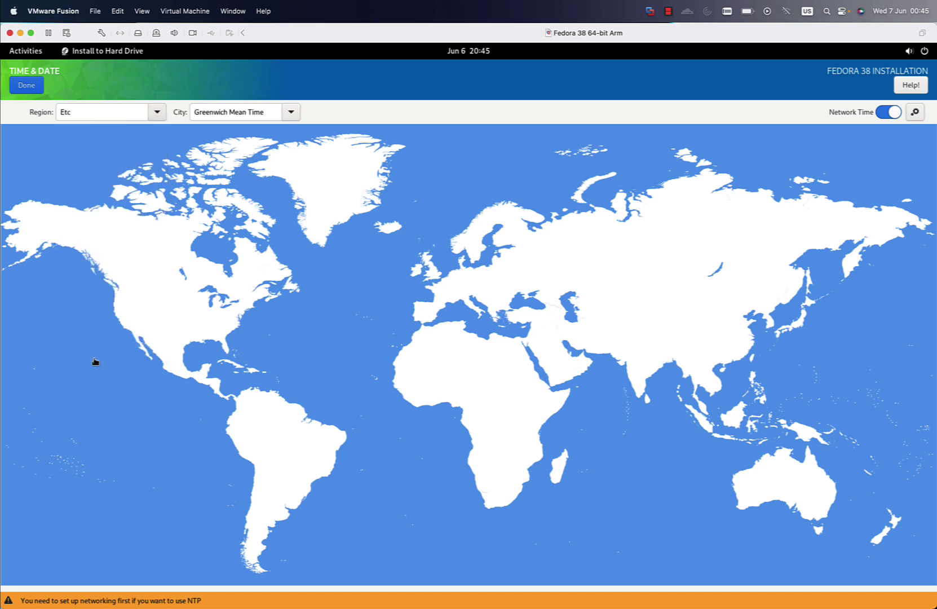
{"action": "left_click", "coordinate": [290, 112]}
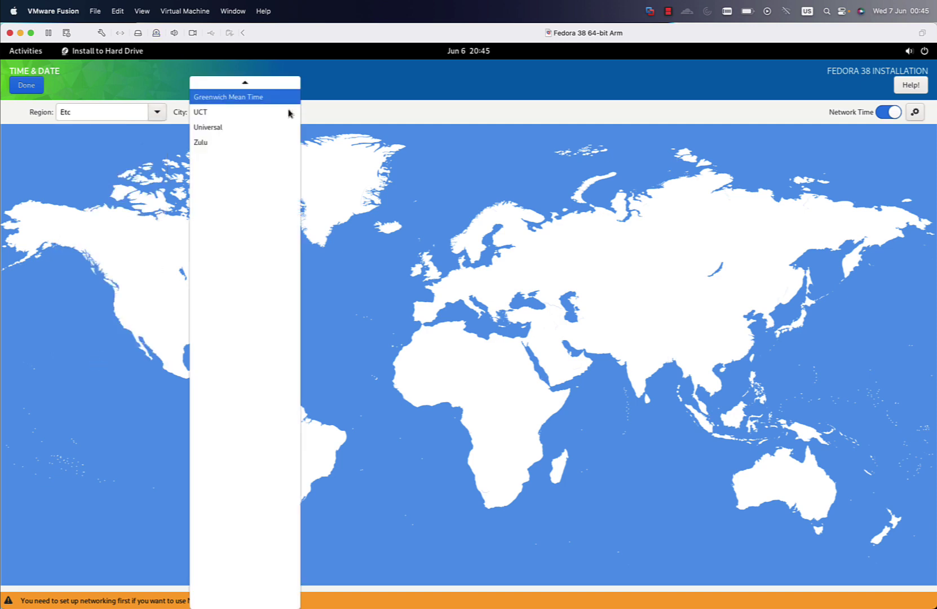
{"action": "left_click", "coordinate": [252, 129]}
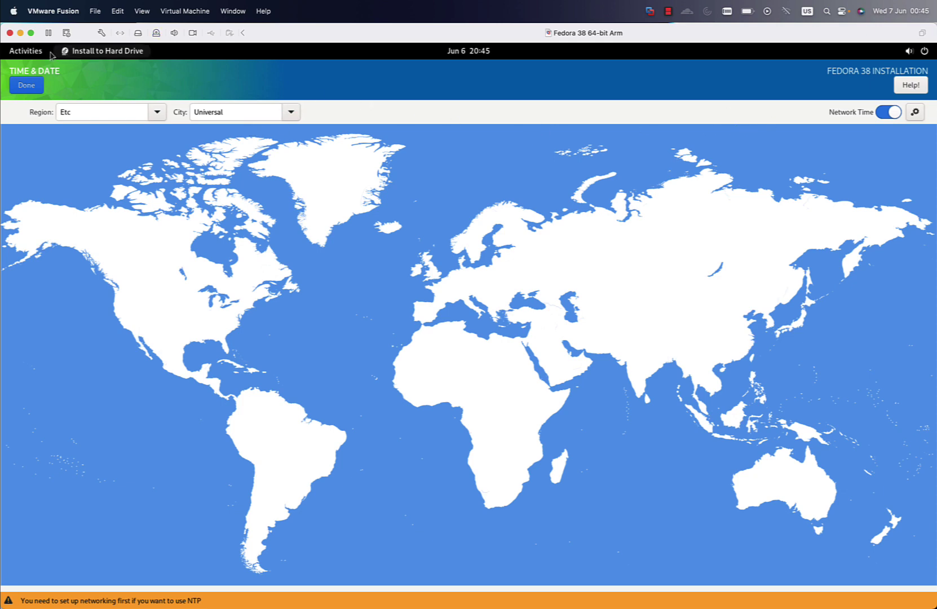
{"action": "left_click", "coordinate": [26, 85]}
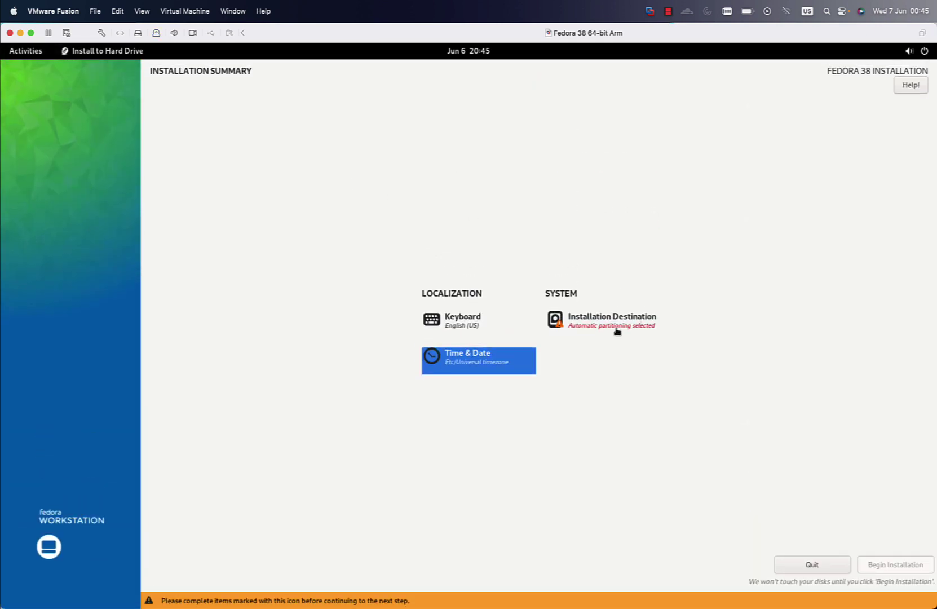
Open Installation Destination to view the 20 GiB VMware Virtual NVMe Disk
{"action": "left_click", "coordinate": [619, 323]}
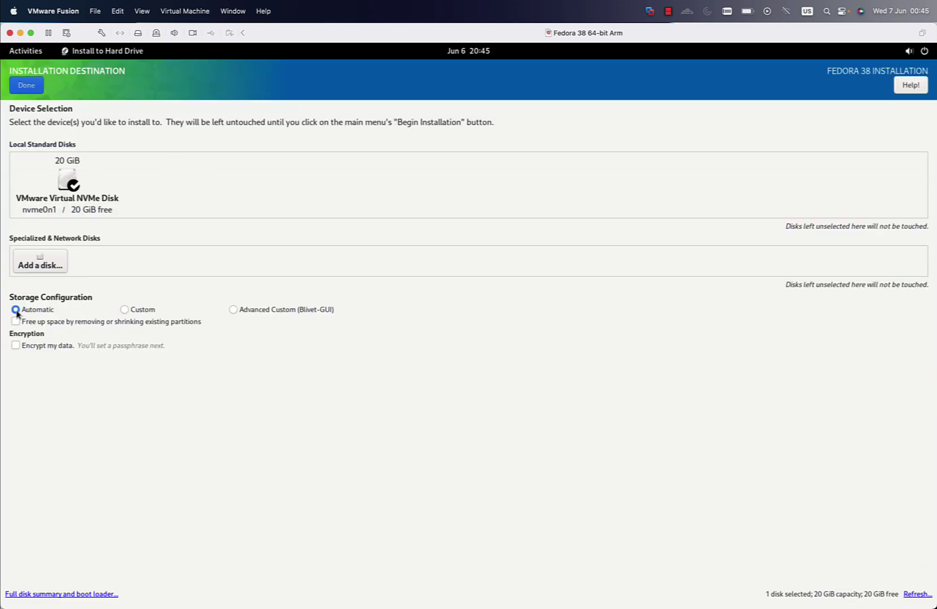
Accept automatic partitioning and begin installing Fedora 38 until it reports Complete!
{"action": "left_click", "coordinate": [27, 85]}
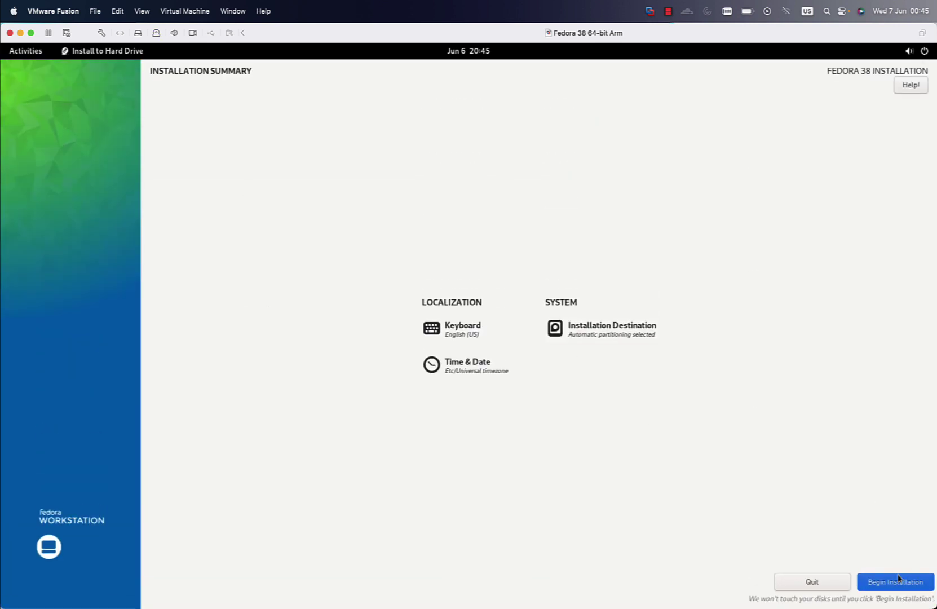
{"action": "left_click", "coordinate": [898, 582]}
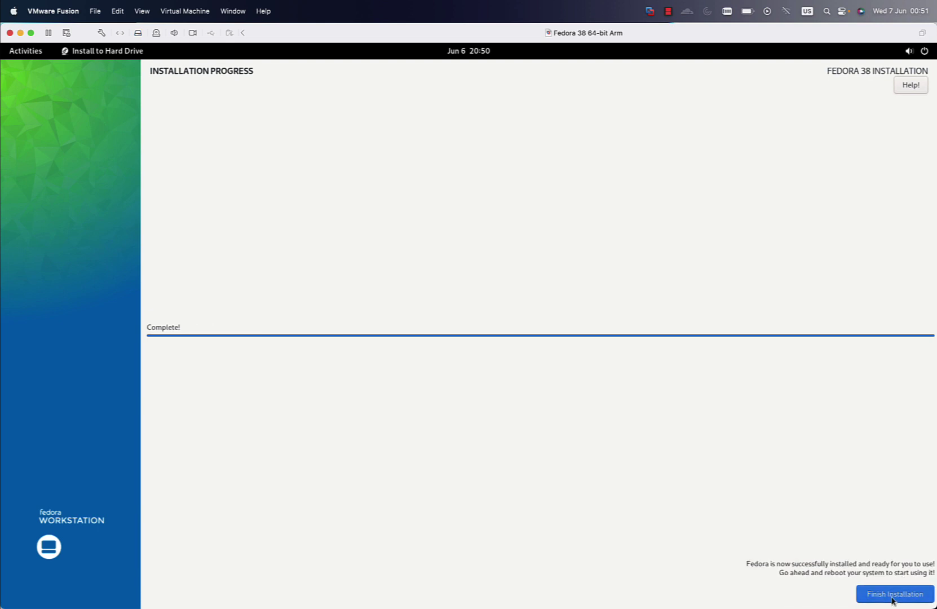
Finish the installer and restart the VM via Power Off > Restart
{"action": "left_click", "coordinate": [892, 598]}
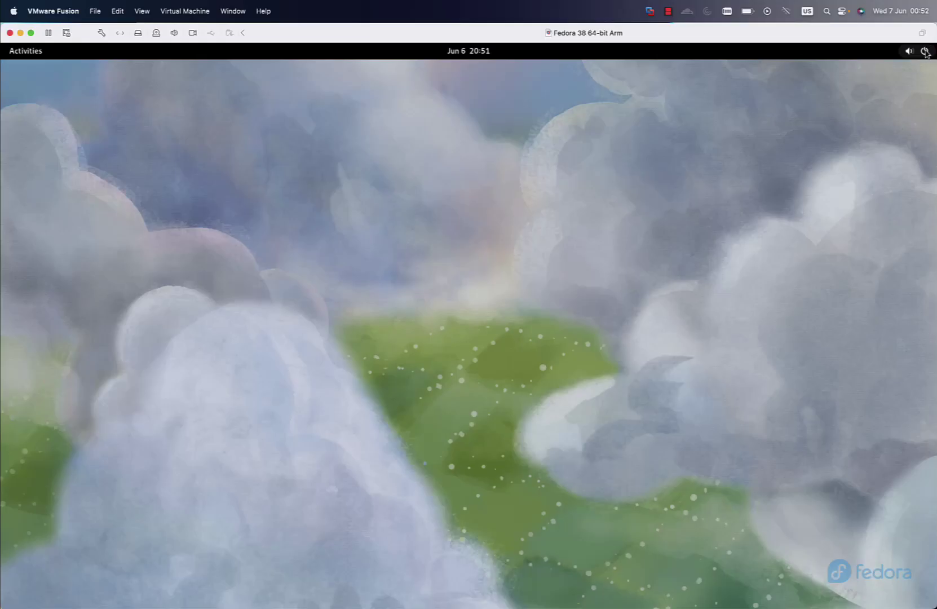
{"action": "left_click", "coordinate": [926, 53]}
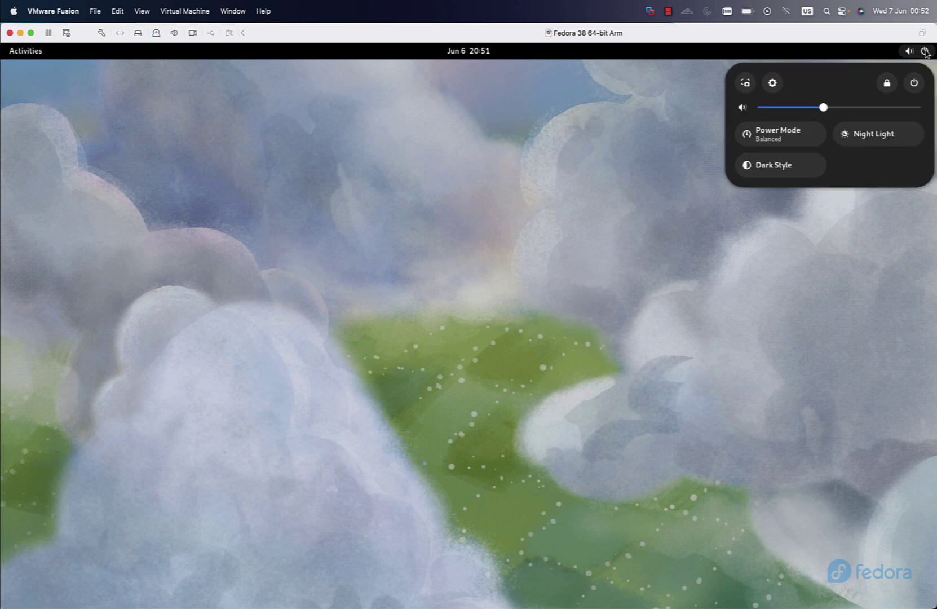
{"action": "left_click", "coordinate": [915, 84]}
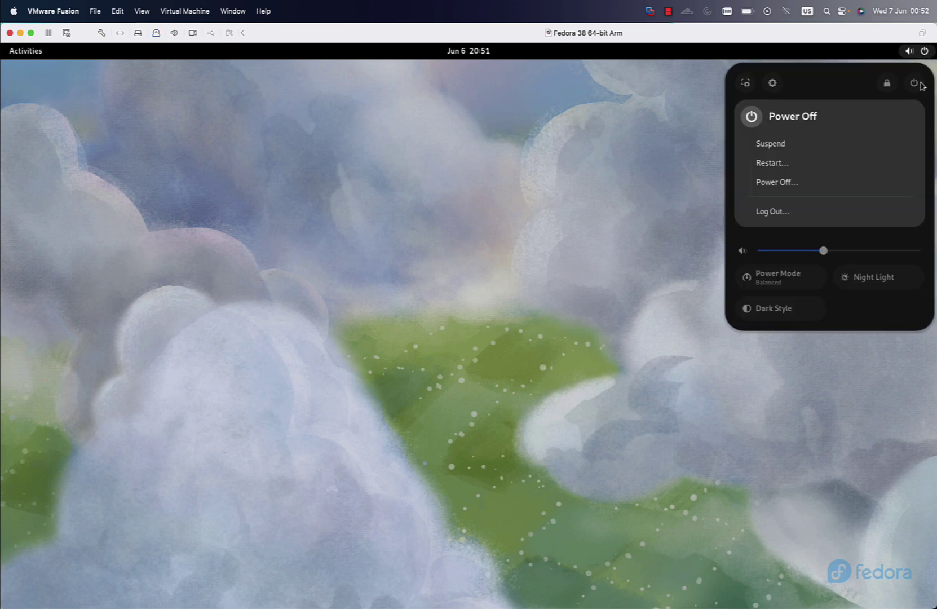
{"action": "left_click", "coordinate": [832, 163]}
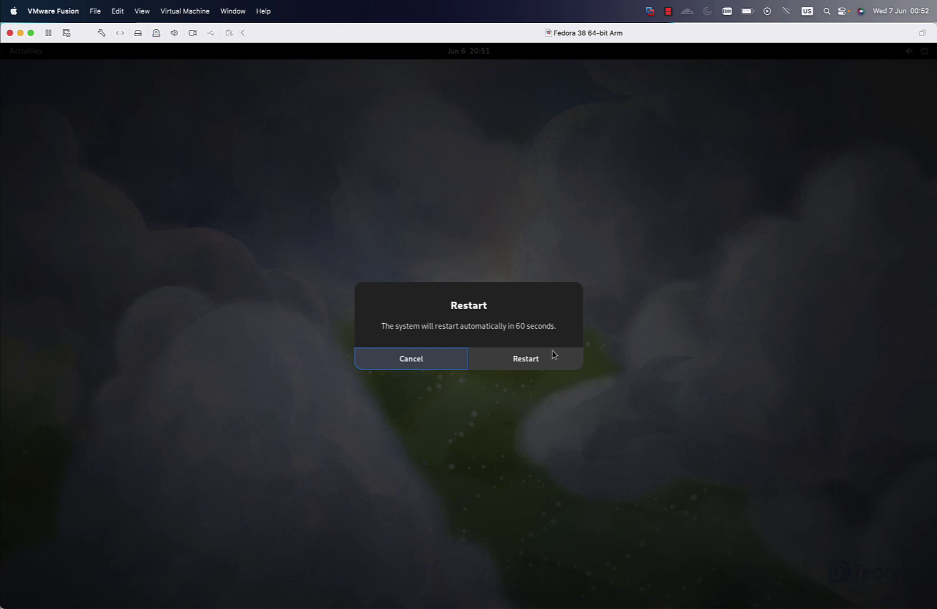
{"action": "left_click", "coordinate": [551, 359]}
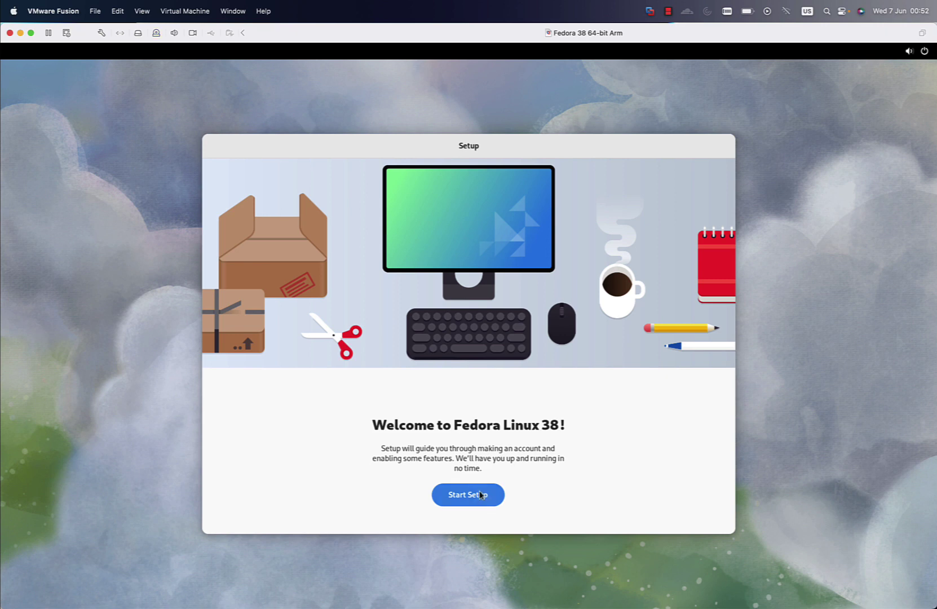
Start Fedora's first-run setup, accept the privacy settings and enable third-party repositories
{"action": "left_click", "coordinate": [474, 499]}
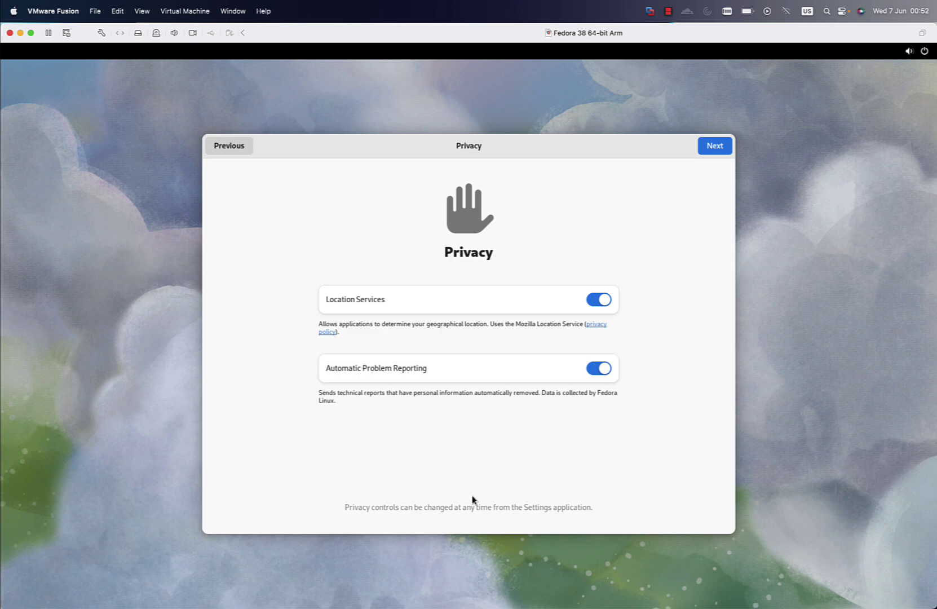
{"action": "left_click", "coordinate": [715, 150]}
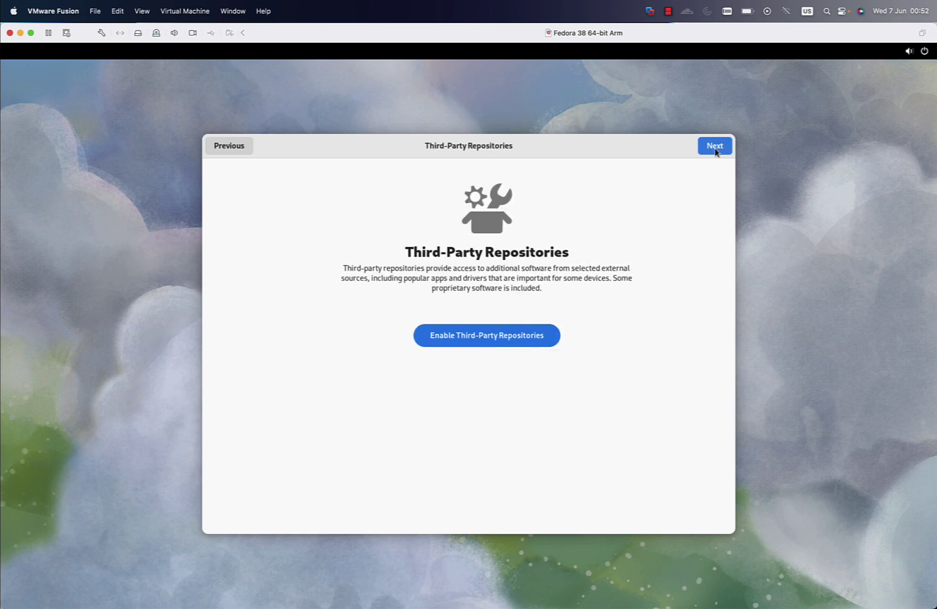
{"action": "left_click", "coordinate": [502, 338]}
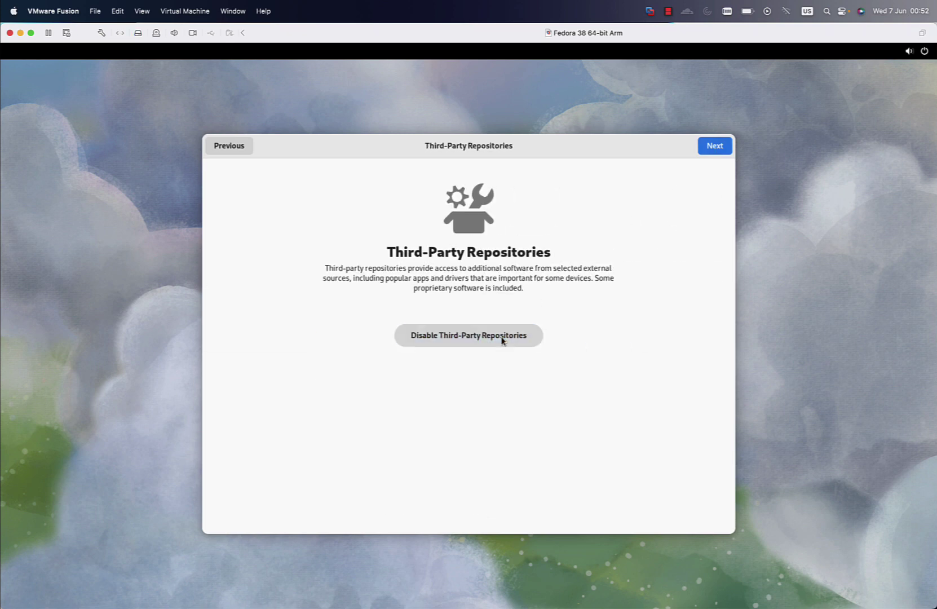
{"action": "left_click", "coordinate": [715, 148]}
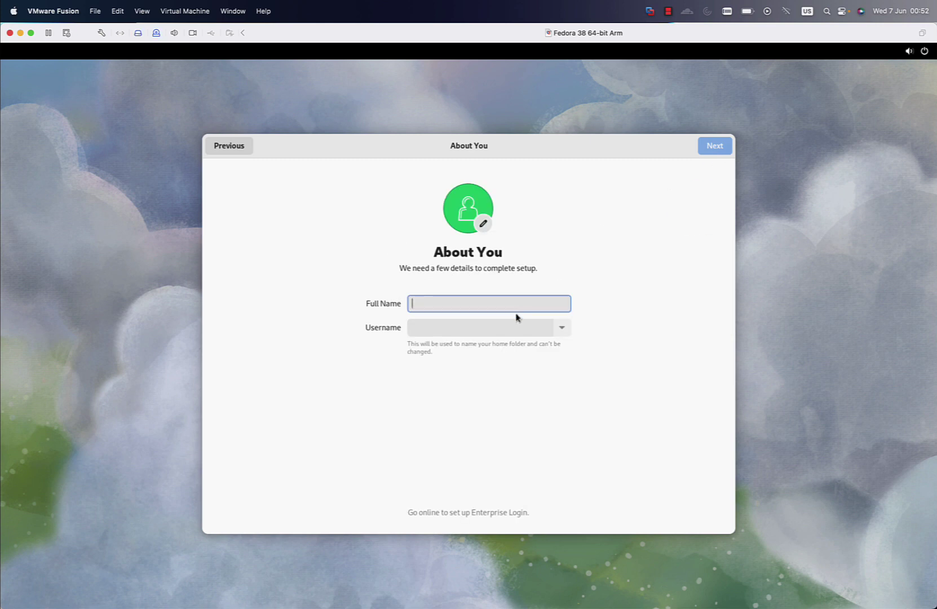
Enter the account's full name, correcting a typo, and continue to the password page
{"action": "type", "text": "luca"}
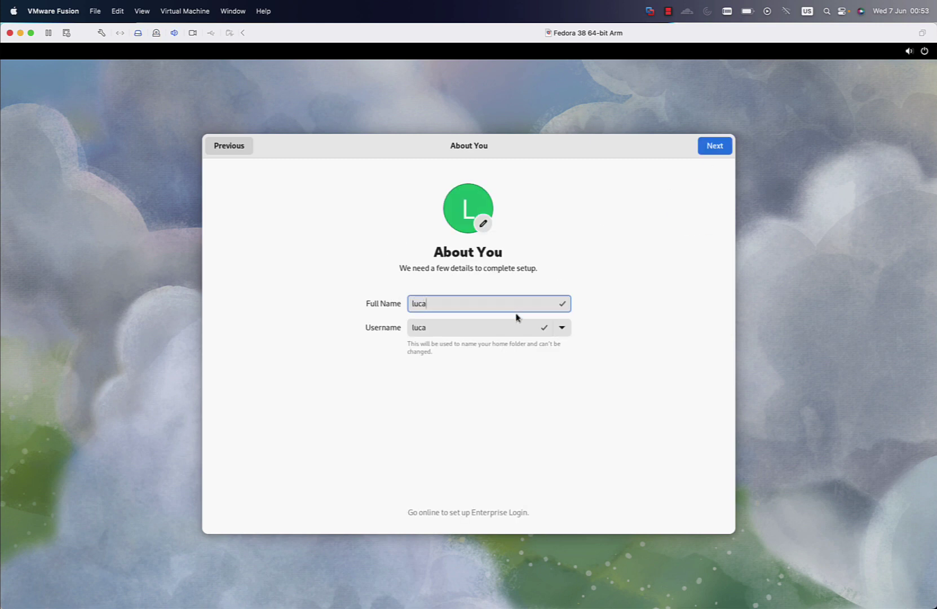
{"action": "left_click", "coordinate": [715, 147]}
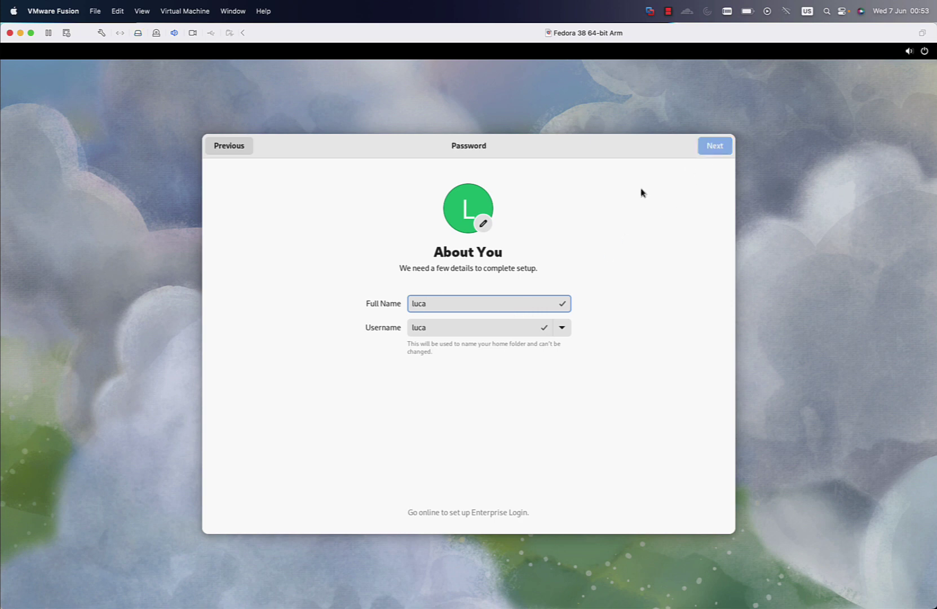
Set the account password and confirm it, removing the extra confirmation character
{"action": "type", "text": "•"}
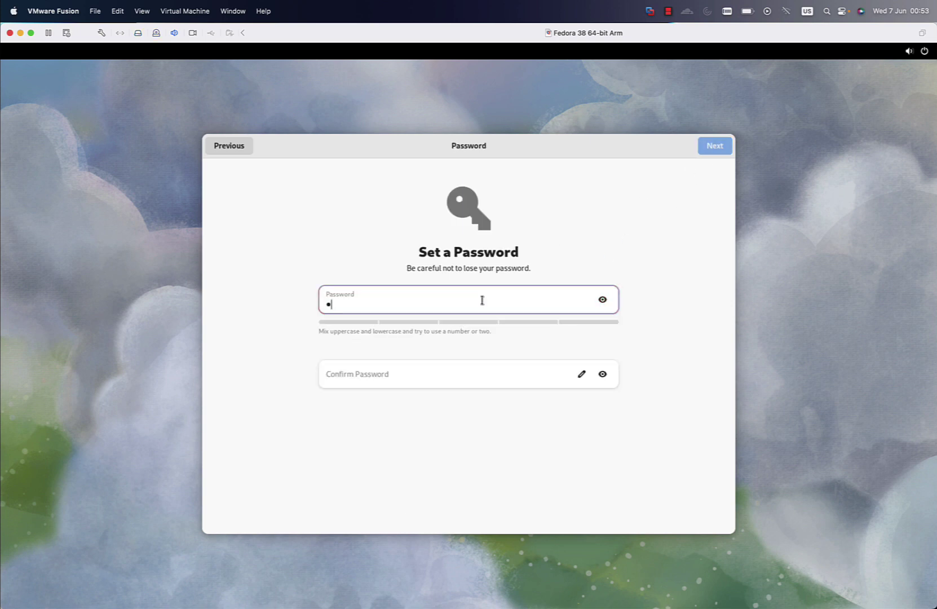
{"action": "type", "text": "•••••••••"}
{"action": "key", "text": "Tab"}
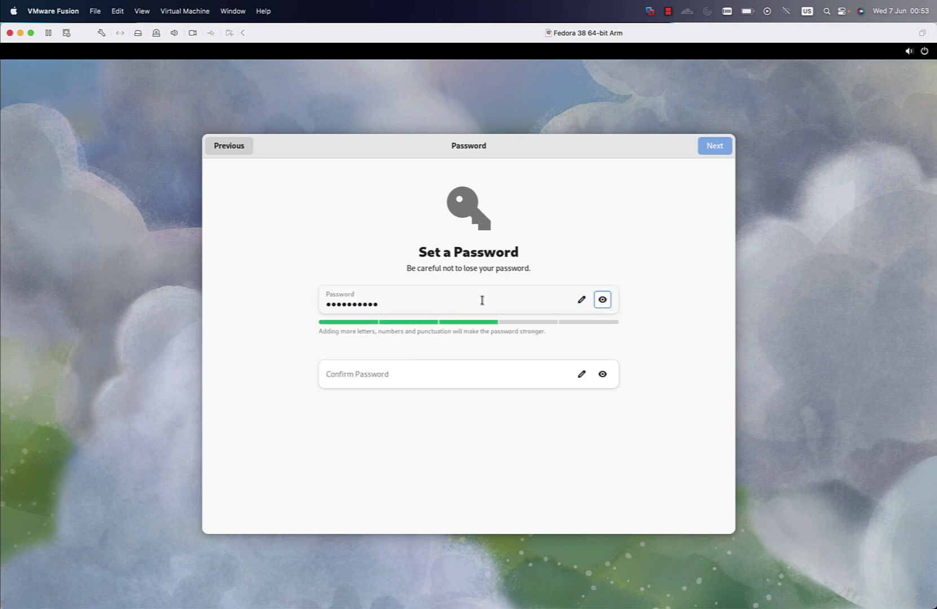
{"action": "left_click", "coordinate": [420, 379]}
{"action": "type", "text": "••"}
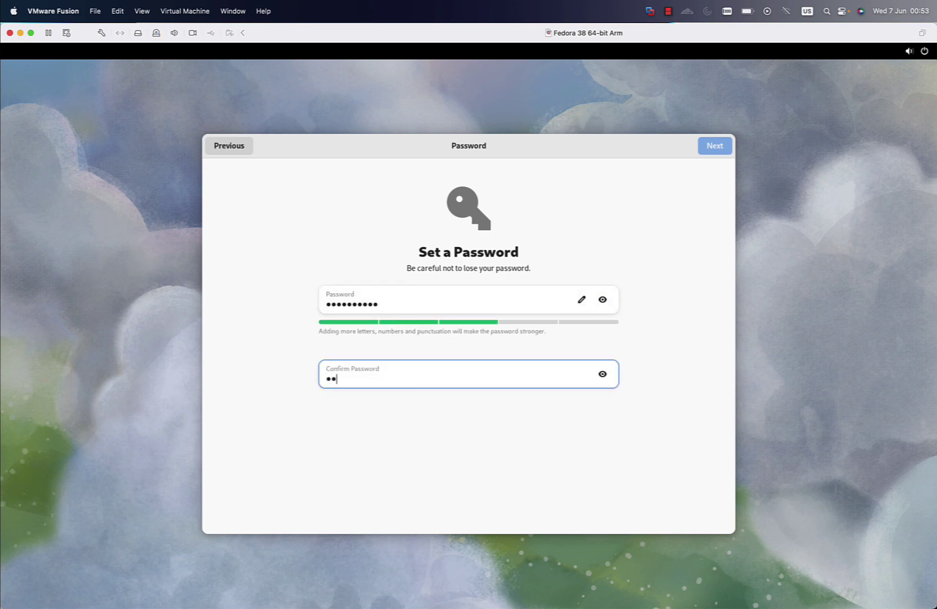
{"action": "type", "text": "••••••••"}
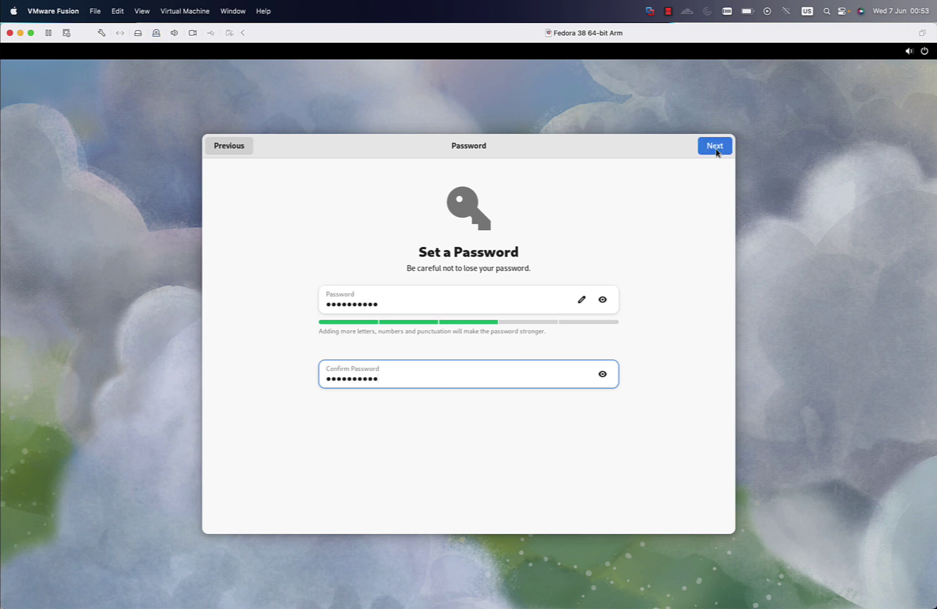
{"action": "type", "text": "•"}
{"action": "key", "text": "BackSpace"}
{"action": "left_click", "coordinate": [716, 148]}
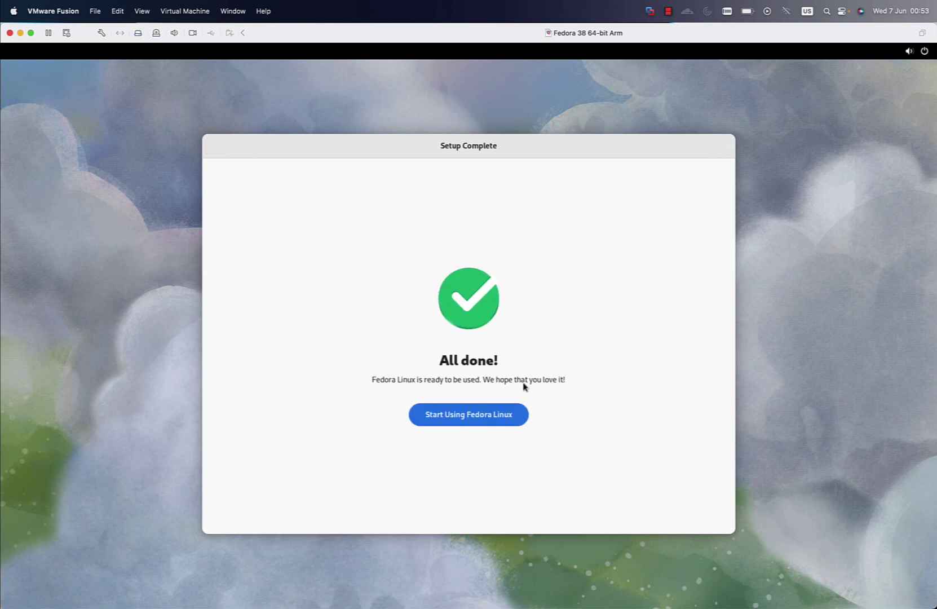
Start using Fedora, step through all pages of the GNOME welcome tour, then close it
{"action": "left_click", "coordinate": [472, 416]}
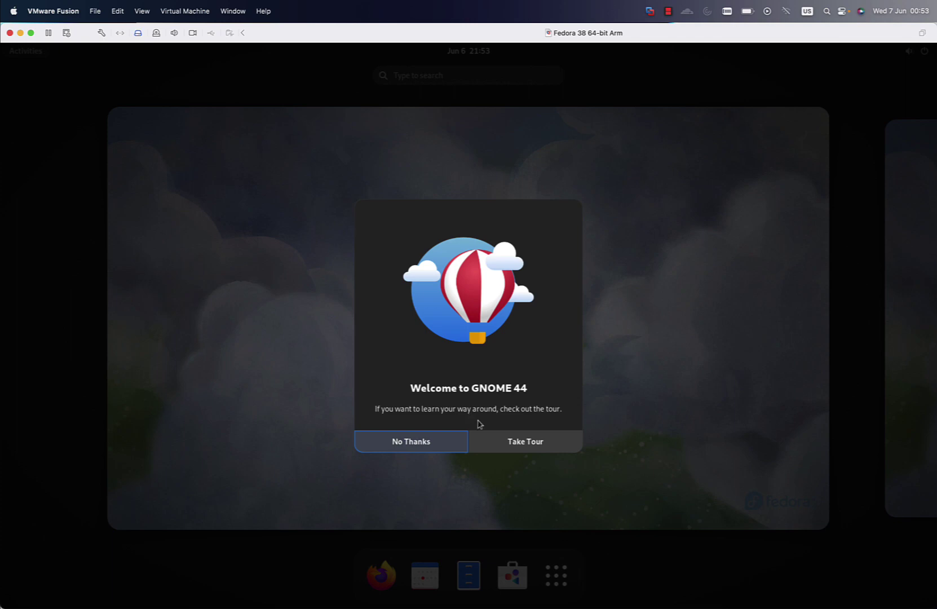
{"action": "left_click", "coordinate": [500, 445]}
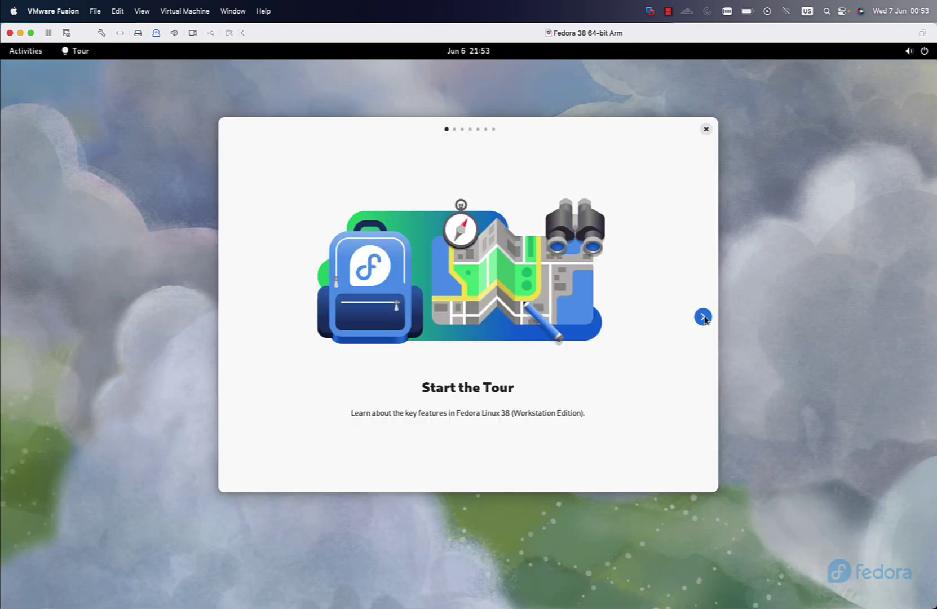
{"action": "left_click", "coordinate": [703, 317]}
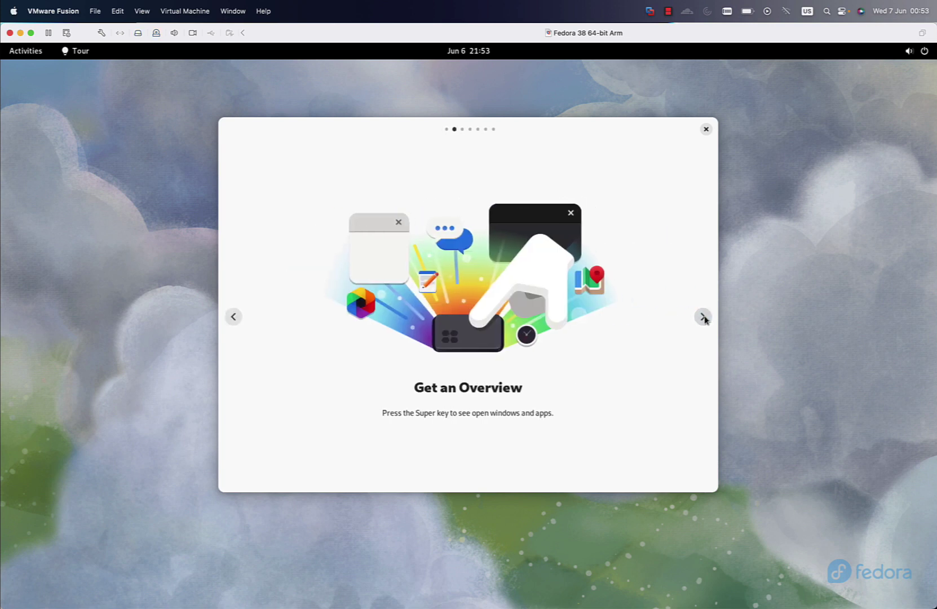
{"action": "left_click", "coordinate": [703, 317]}
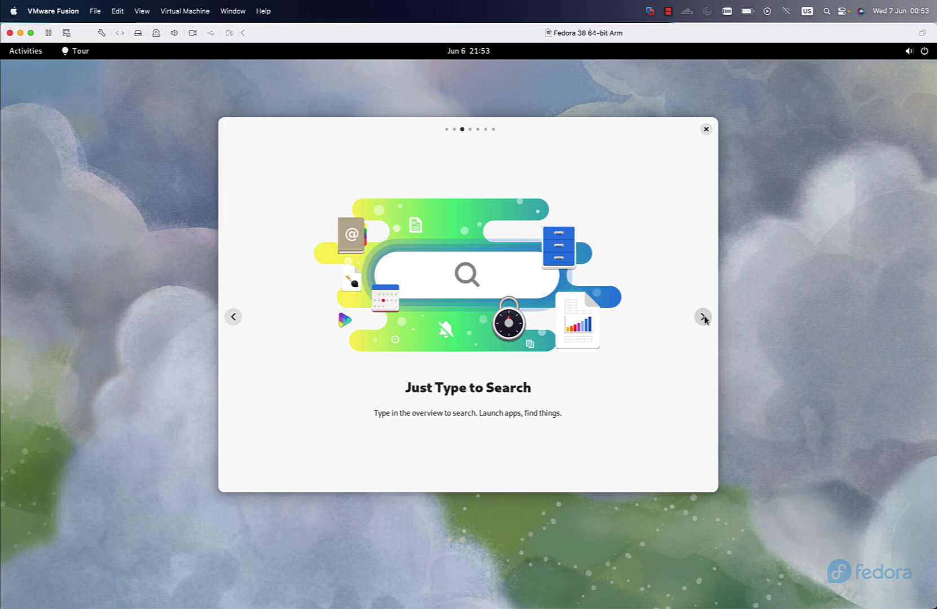
{"action": "left_click", "coordinate": [703, 317]}
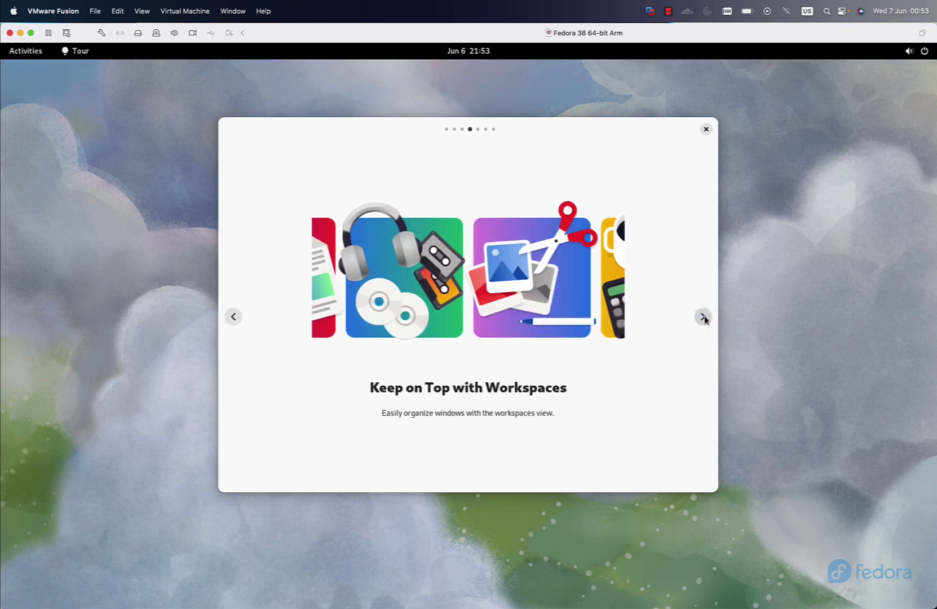
{"action": "left_click", "coordinate": [703, 316]}
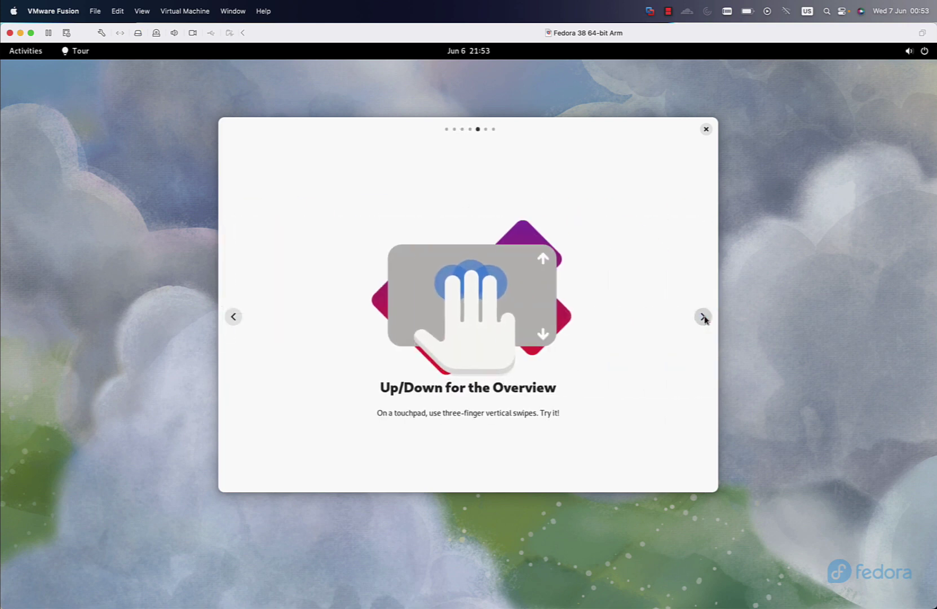
{"action": "left_click", "coordinate": [704, 317]}
{"action": "left_click", "coordinate": [704, 317]}
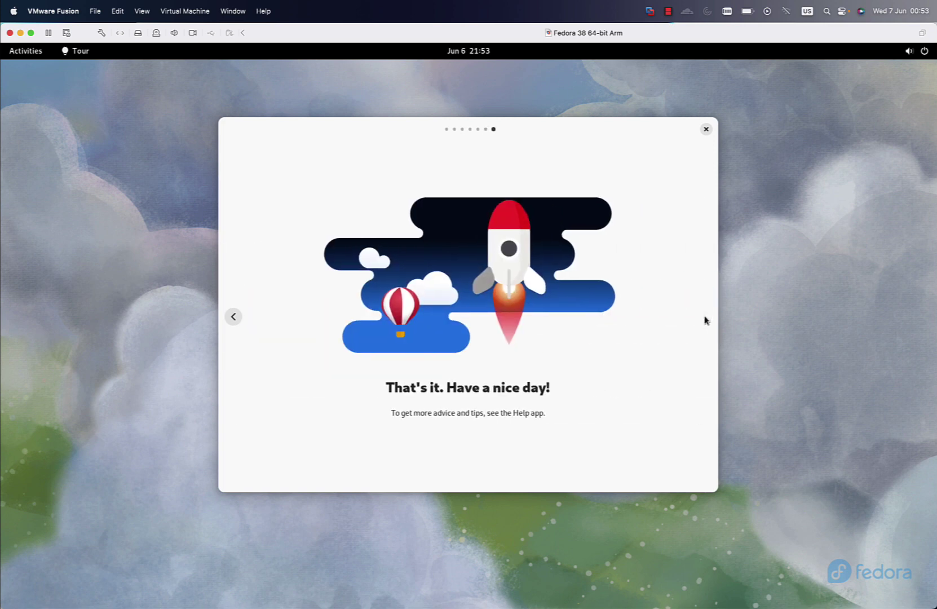
{"action": "left_click", "coordinate": [706, 130]}
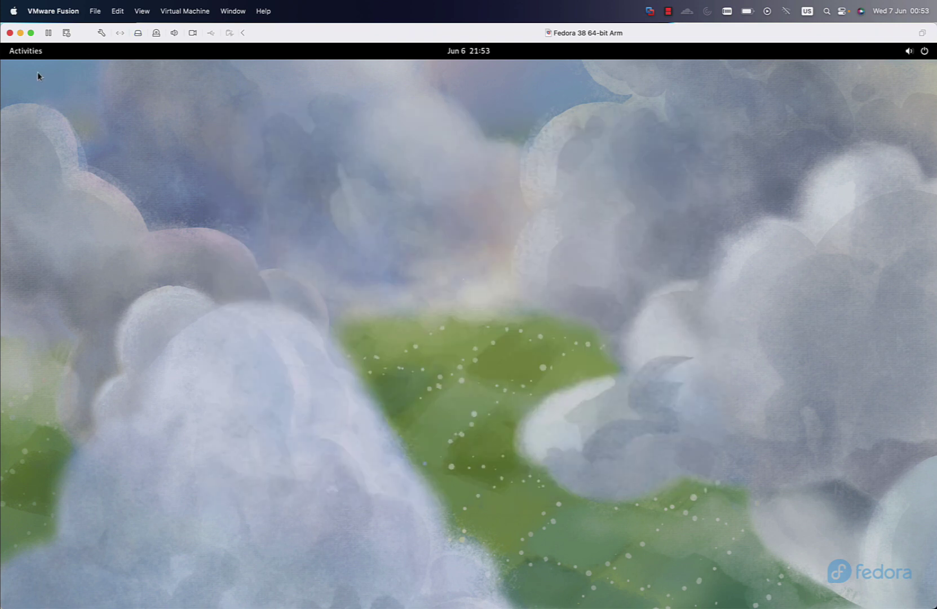
Launch Settings from the full app grid in the Activities overview
{"action": "left_click", "coordinate": [28, 50]}
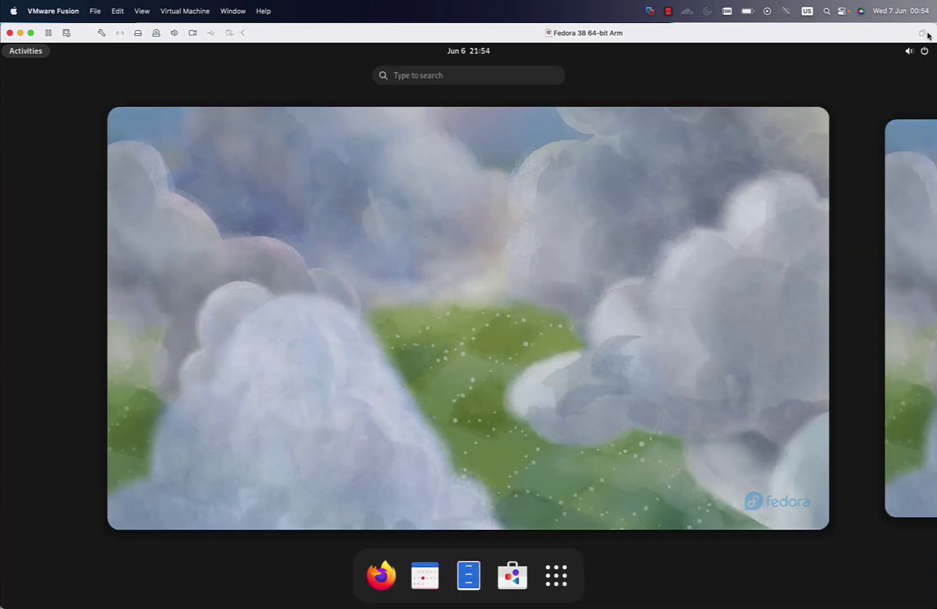
{"action": "left_click", "coordinate": [909, 52]}
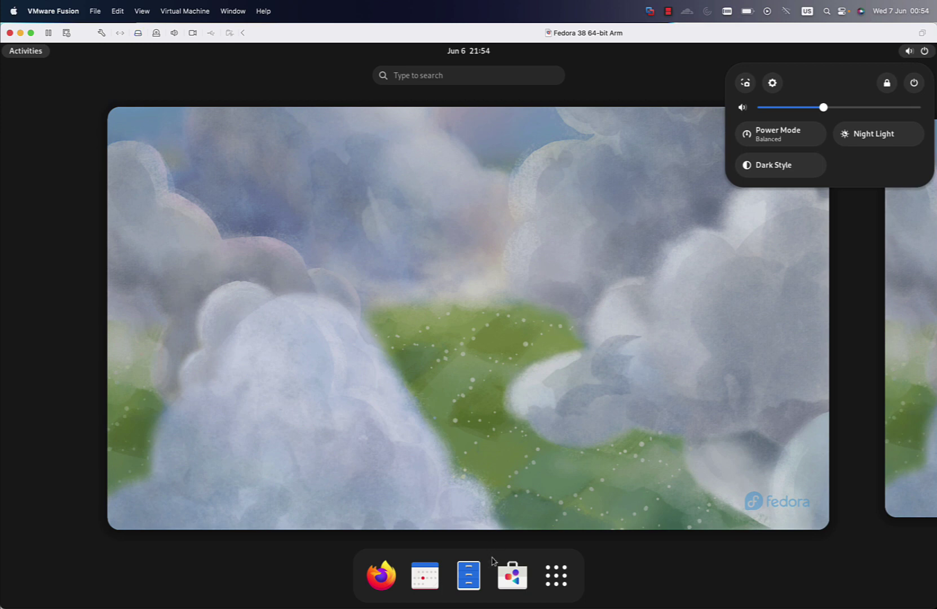
{"action": "left_click", "coordinate": [556, 581]}
{"action": "left_click", "coordinate": [556, 580]}
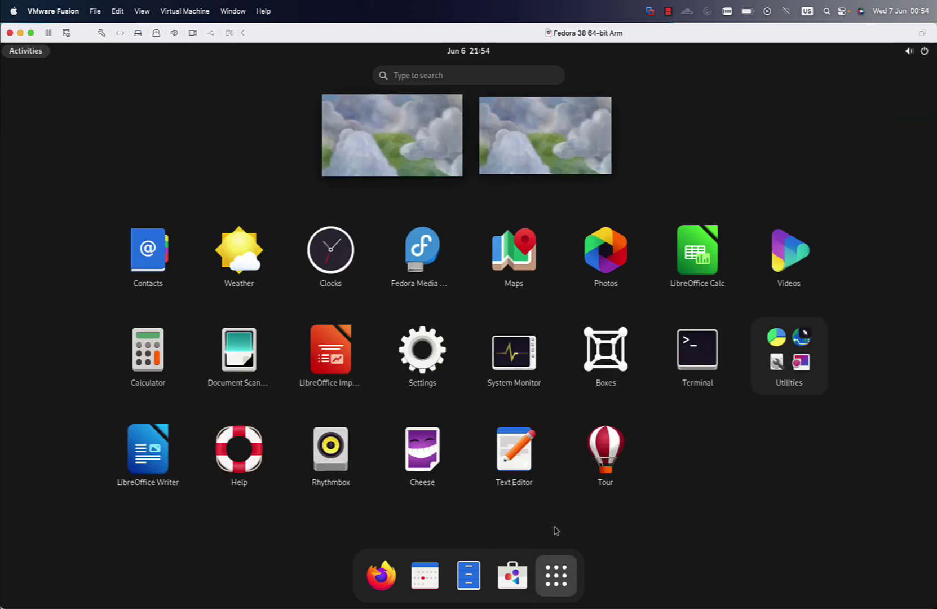
{"action": "left_click", "coordinate": [434, 366]}
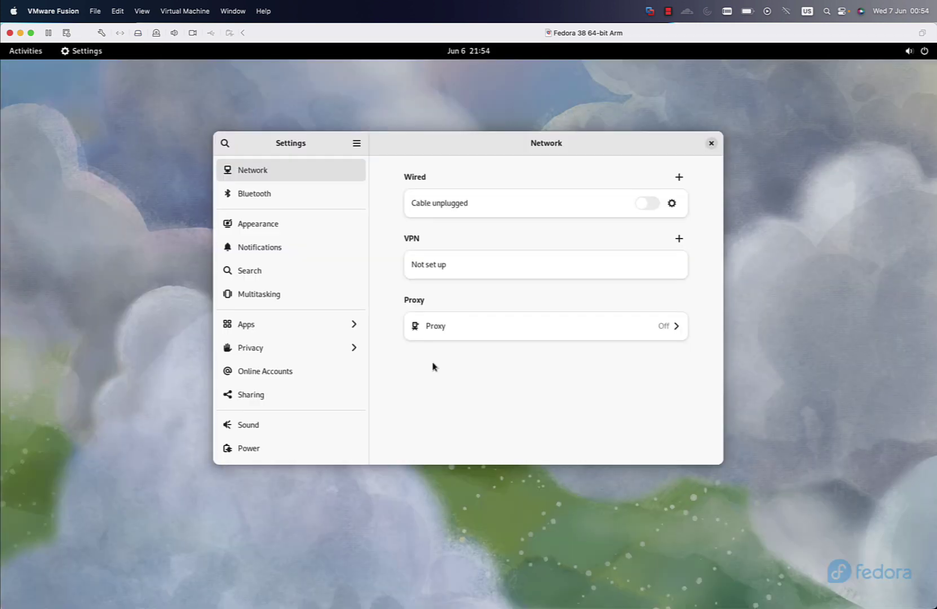
Show the About page (Fedora Linux 38, GNOME 44.0, 1.9 GiB) with Settings maximized
{"action": "scroll", "coordinate": [299, 344], "scroll_direction": "down", "scroll_amount": 5}
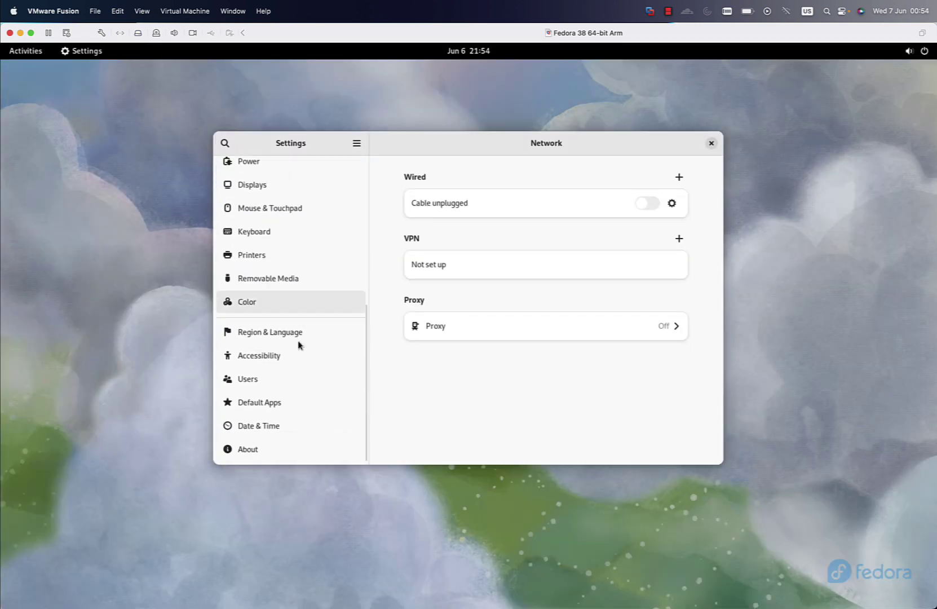
{"action": "left_click", "coordinate": [277, 449]}
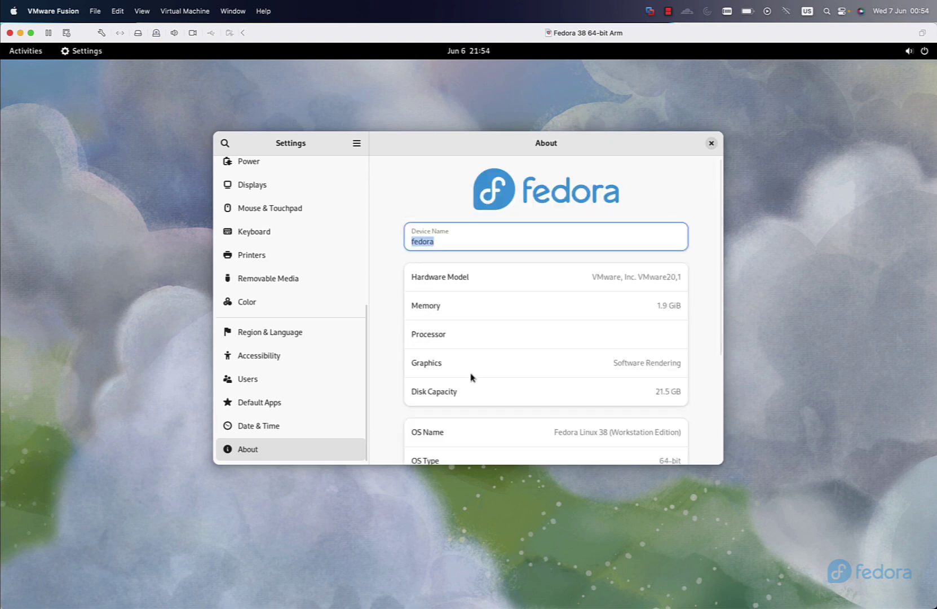
{"action": "left_click", "coordinate": [722, 466]}
{"action": "left_click_drag", "start_coordinate": [722, 466], "coordinate": [762, 597]}
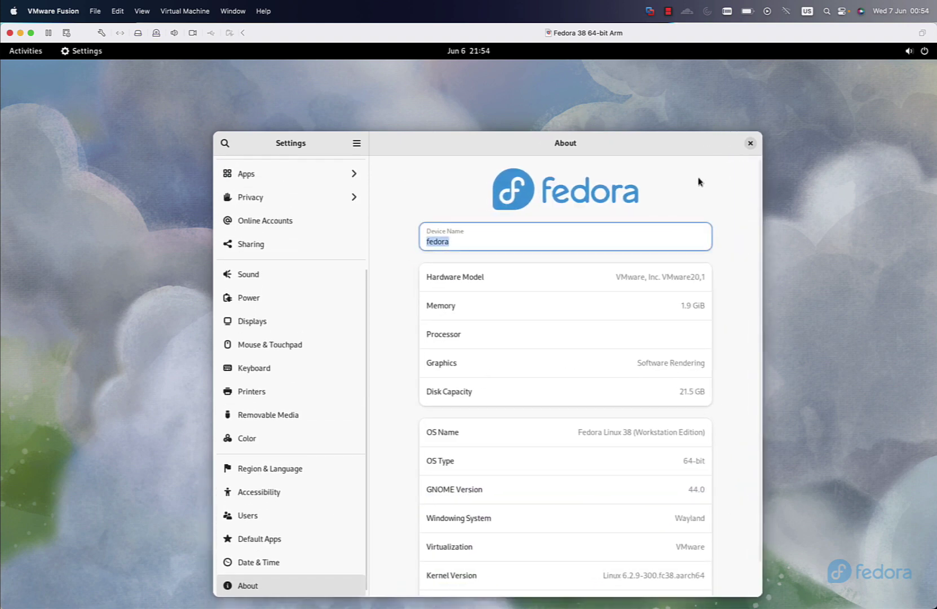
{"action": "double_click", "coordinate": [673, 136]}
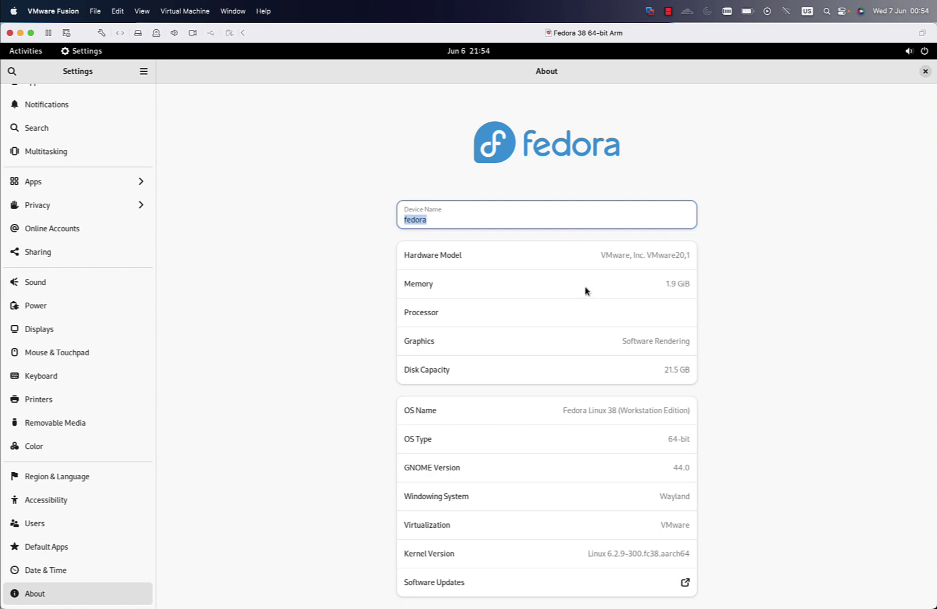
Launch Terminal from the app grid and run cat /etc/os-release
{"action": "left_click", "coordinate": [27, 49]}
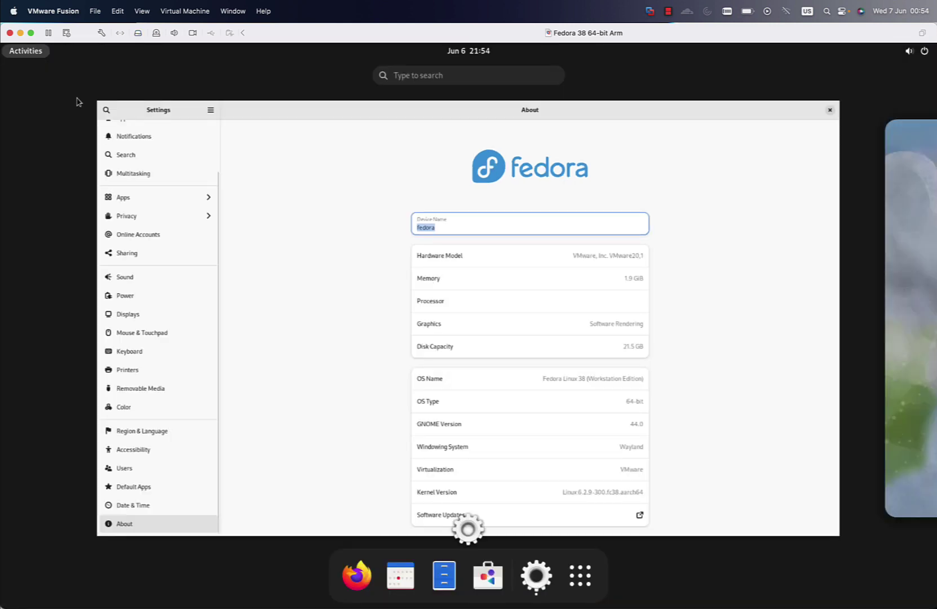
{"action": "left_click", "coordinate": [578, 591]}
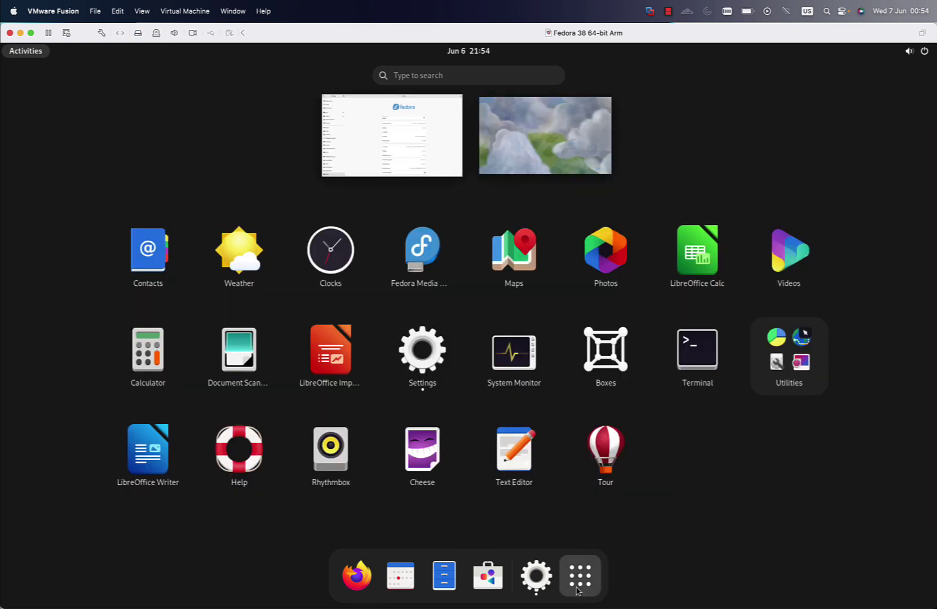
{"action": "left_click", "coordinate": [691, 370]}
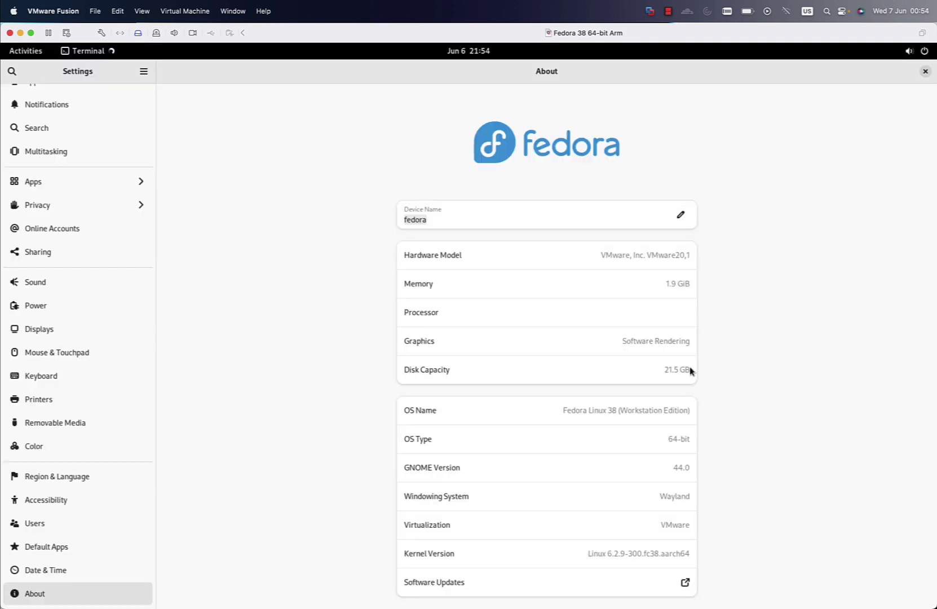
{"action": "type", "text": "cat /etc/os-release"}
{"action": "key", "text": "Return"}
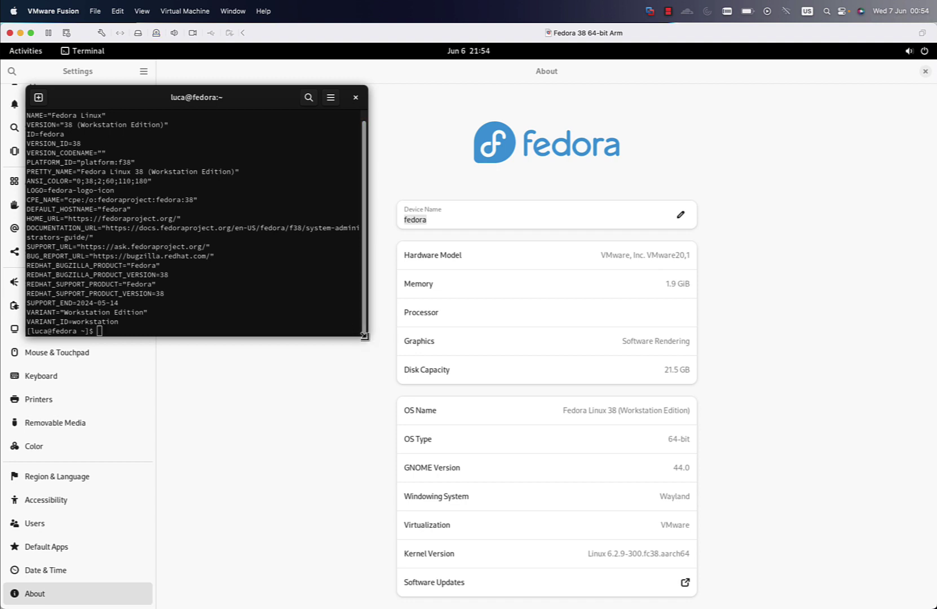
Widen the Terminal window so the os-release lines don't wrap
{"action": "left_click_drag", "start_coordinate": [366, 333], "coordinate": [488, 534]}
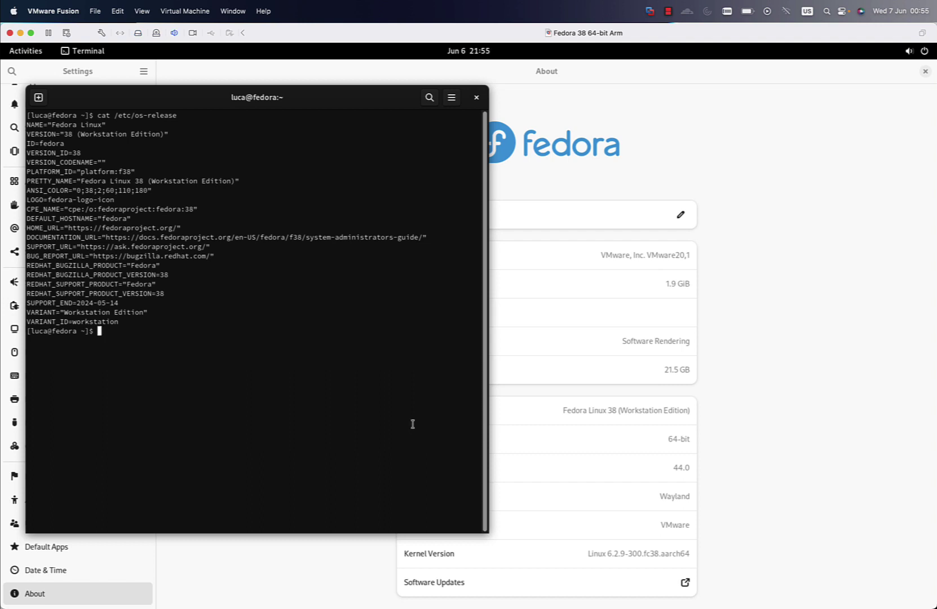
{"action": "key", "text": "ctrl+x"}
{"action": "key", "text": "@"}
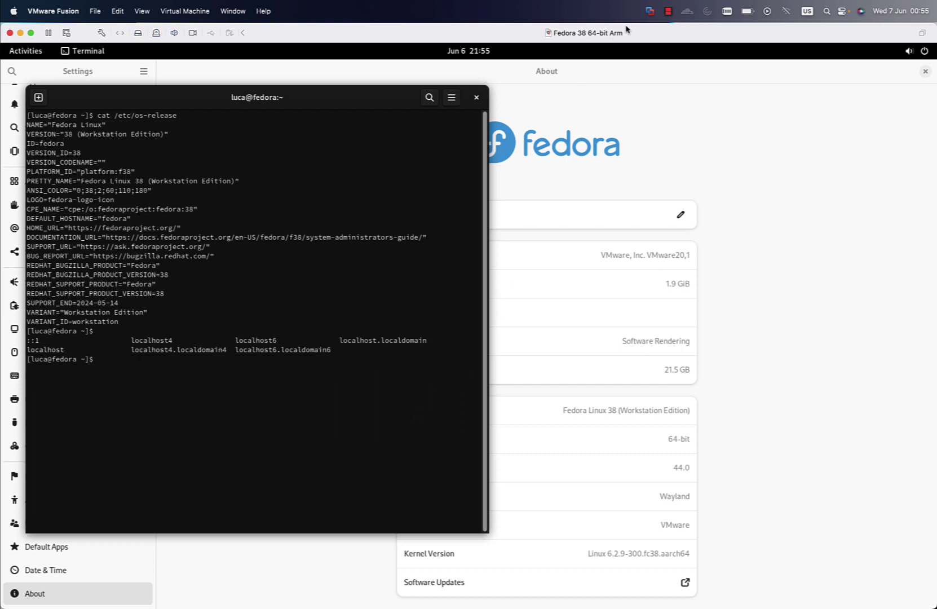
{"action": "left_click", "coordinate": [668, 10]}
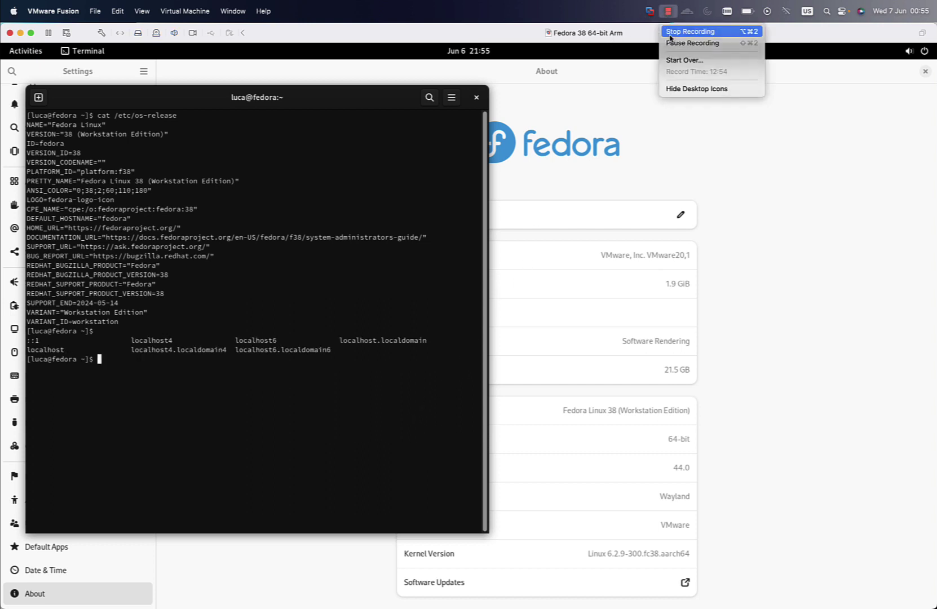